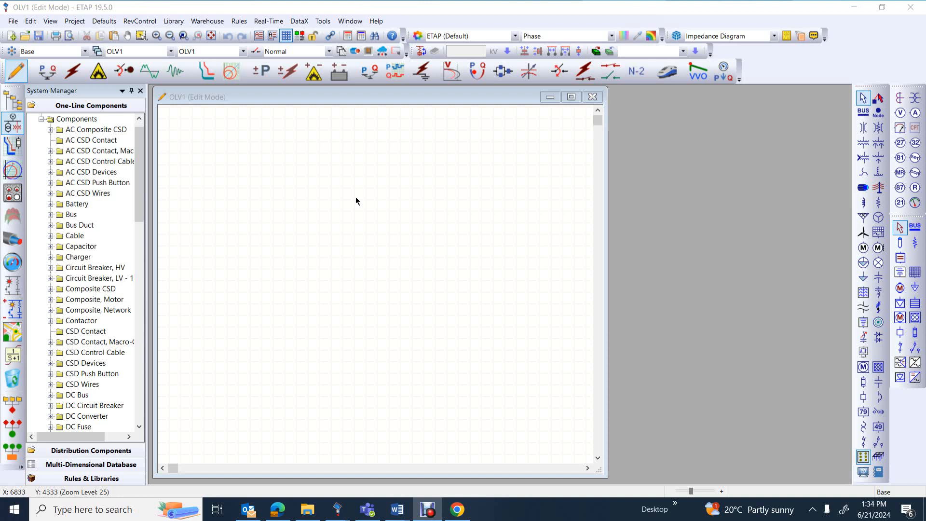
# Step: Place a low-voltage circuit breaker near the middle of the one-line diagram and set its type to Power CB
pyautogui.click(878, 396)
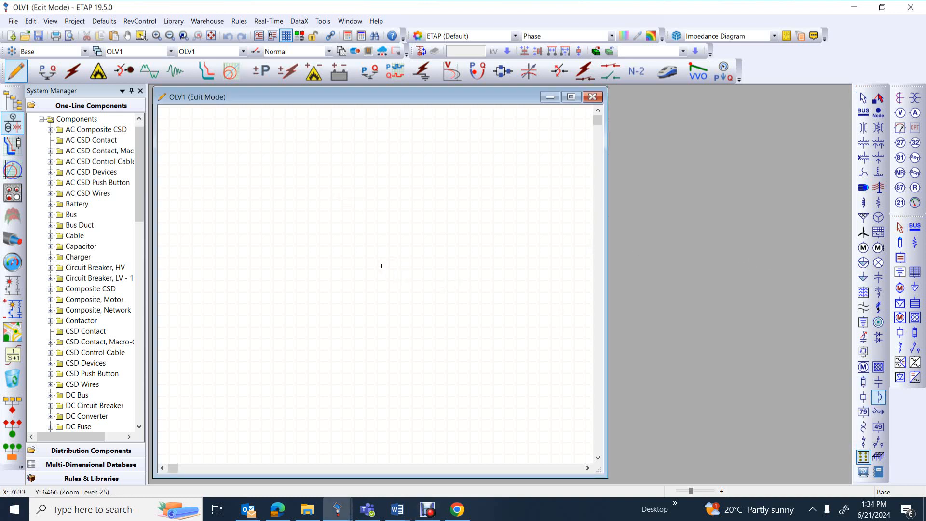
pyautogui.click(379, 268)
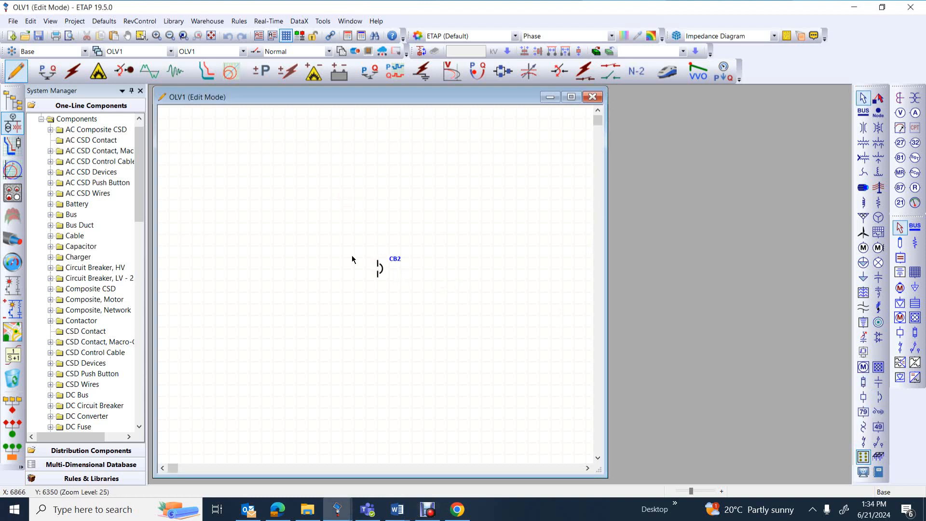
pyautogui.doubleClick(381, 268)
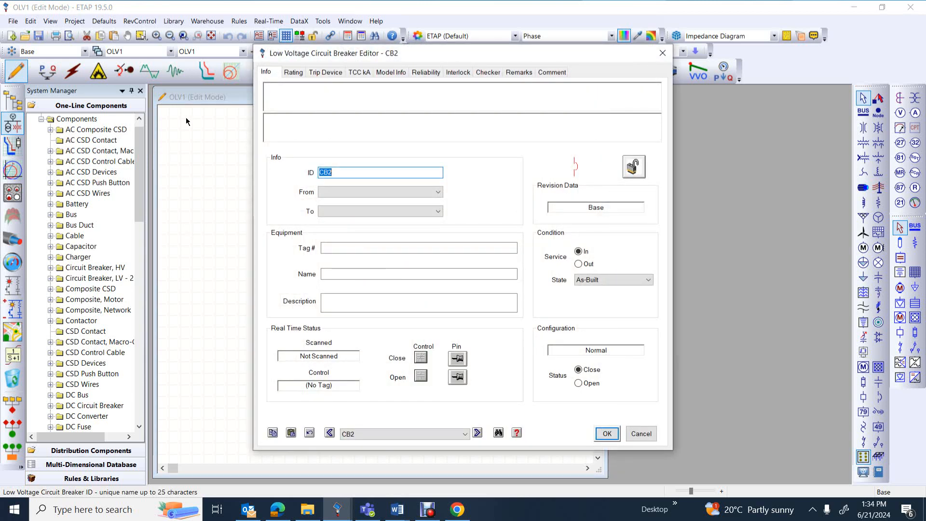
pyautogui.click(290, 74)
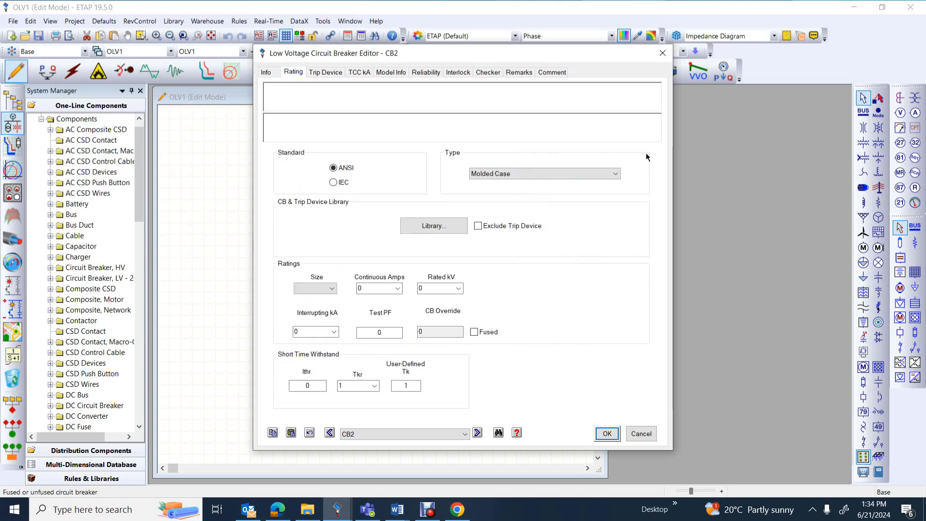
pyautogui.click(611, 178)
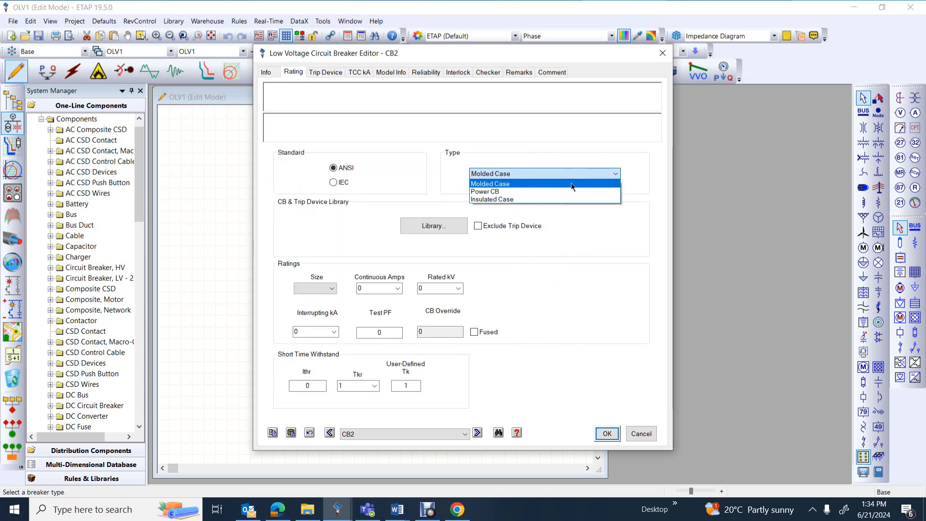
pyautogui.click(485, 193)
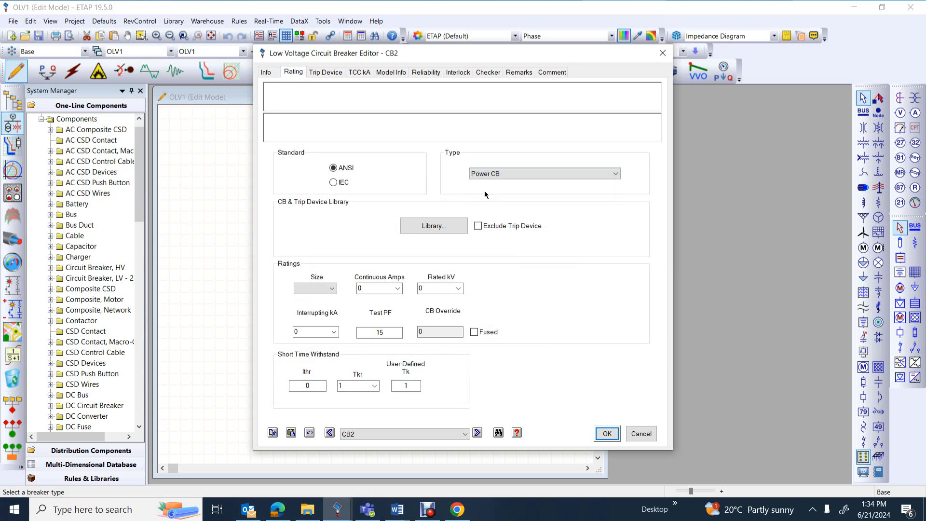
# Step: Choose the ITE-Imperial K-600S 3-pole breaker from the circuit breaker library
pyautogui.click(426, 229)
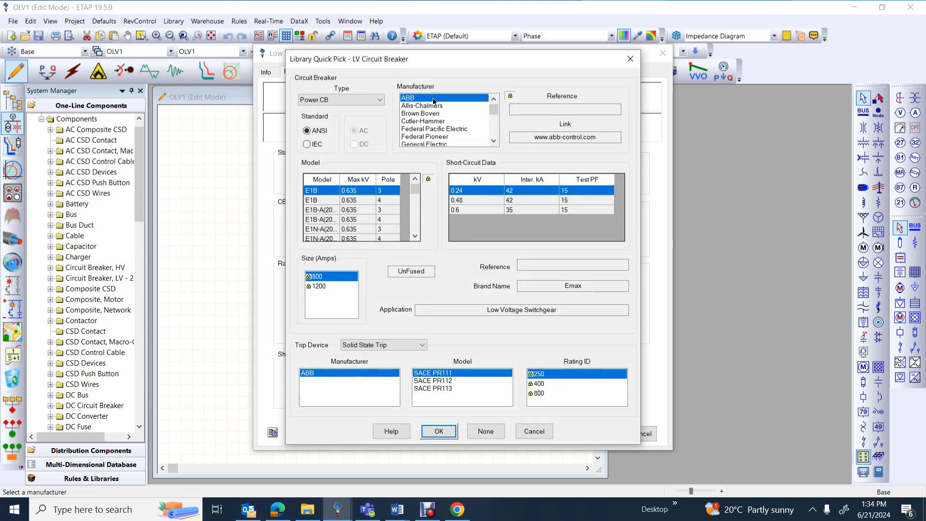
pyautogui.scroll(-3, 437, 121)
pyautogui.click(439, 137)
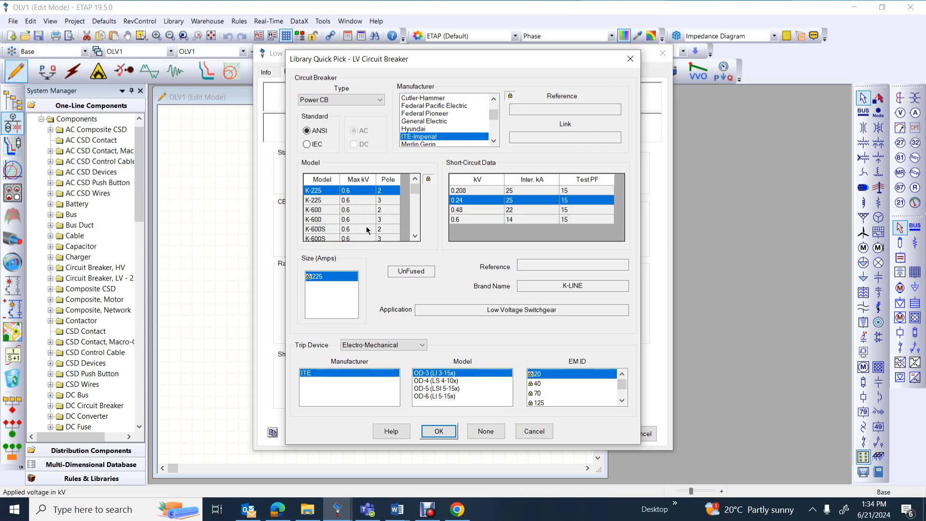
pyautogui.click(415, 236)
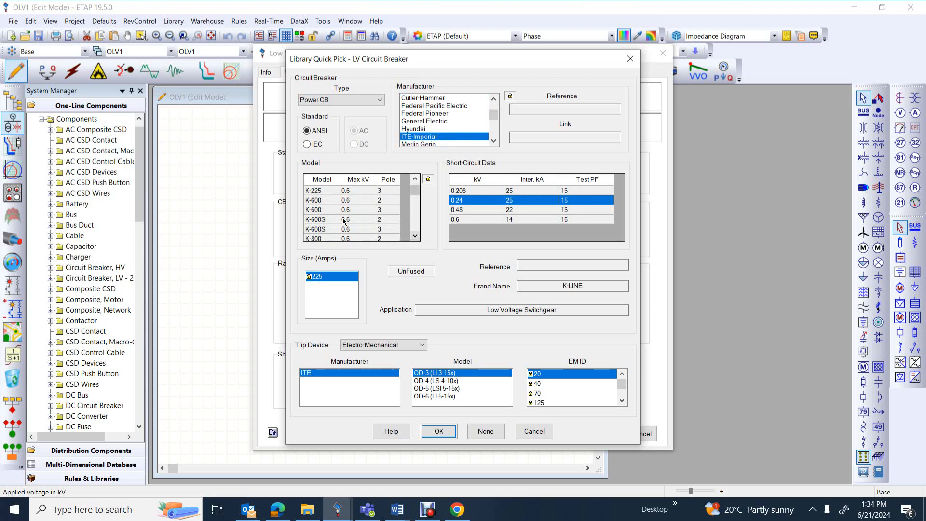
pyautogui.click(311, 230)
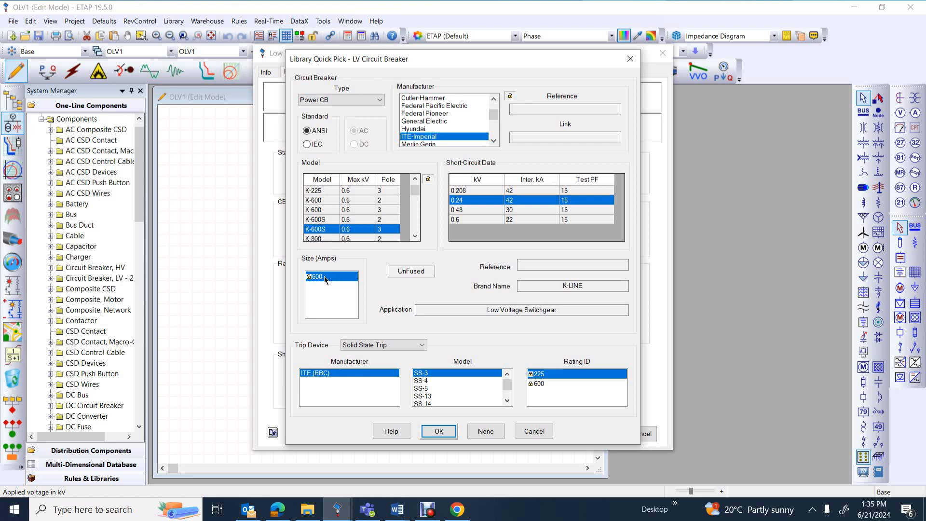
# Step: Choose the ITE (BBC) SS-15 solid state trip device with rating ID 225 and accept the library selection
pyautogui.scroll(-1, 508, 398)
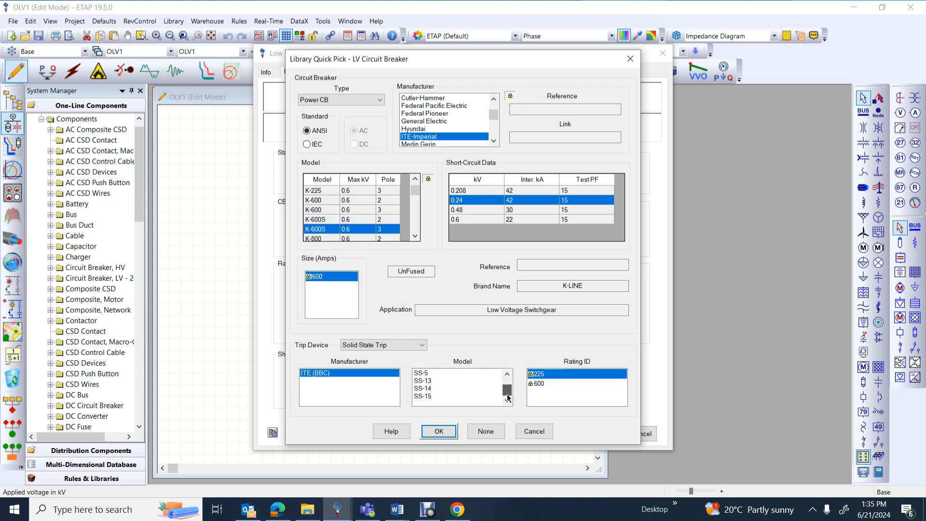
pyautogui.click(426, 396)
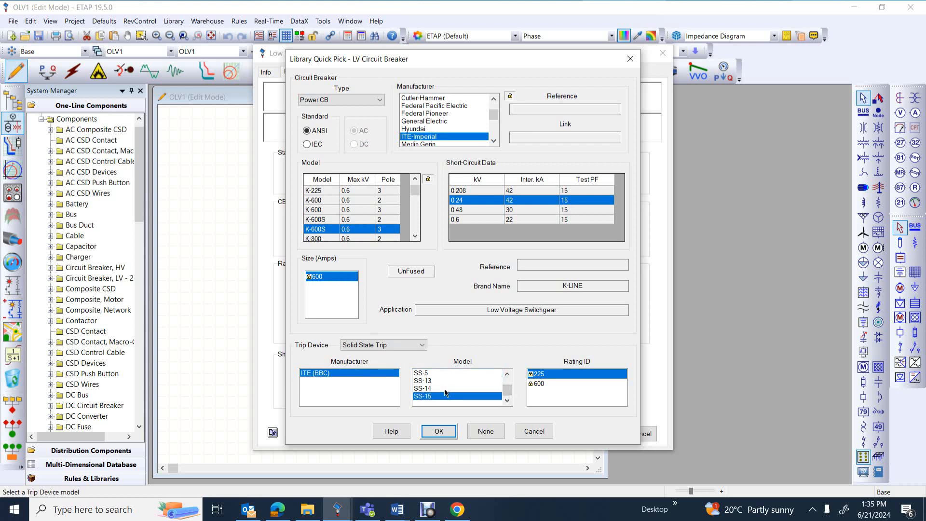
pyautogui.click(419, 348)
pyautogui.click(419, 347)
pyautogui.click(438, 431)
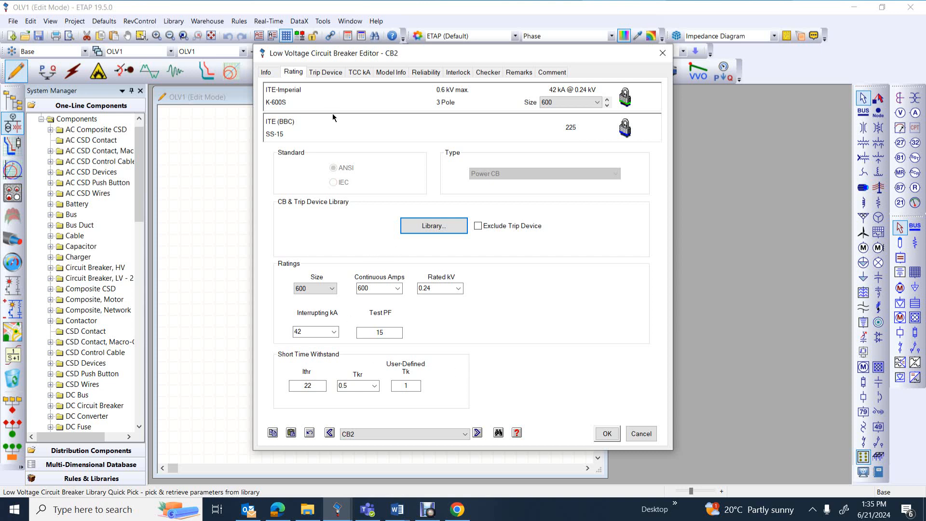
# Step: Set the trip device's long-time pickup to 1.1 and its instantaneous pickup to 10, keeping the long-time band at Minimum
pyautogui.click(324, 72)
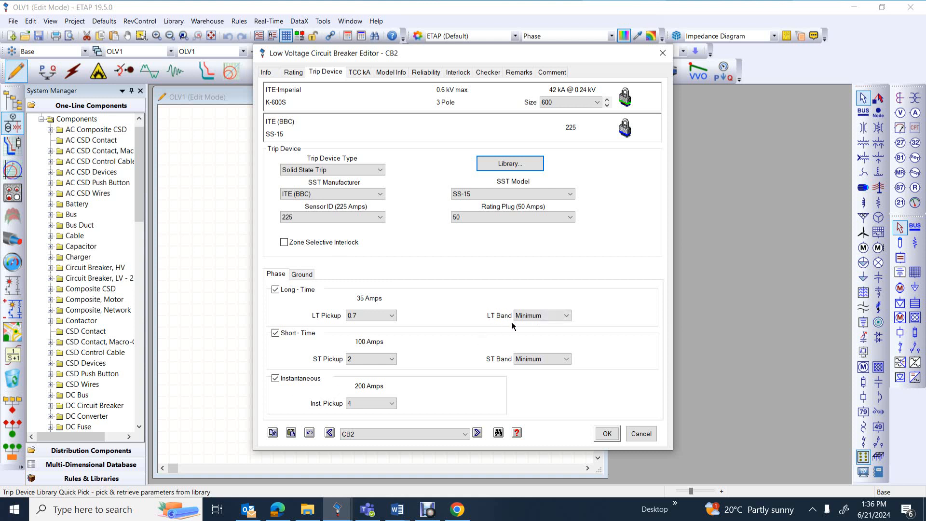
pyautogui.click(556, 318)
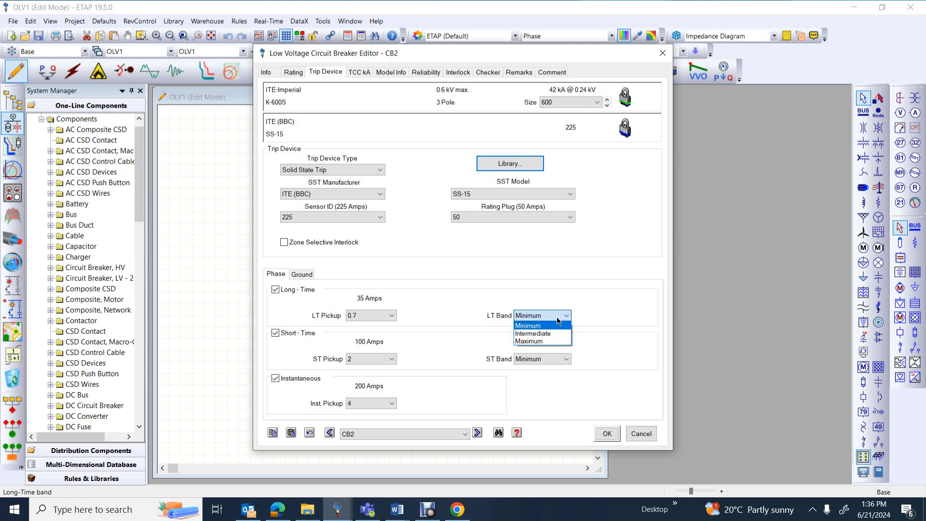
pyautogui.click(558, 321)
pyautogui.click(390, 315)
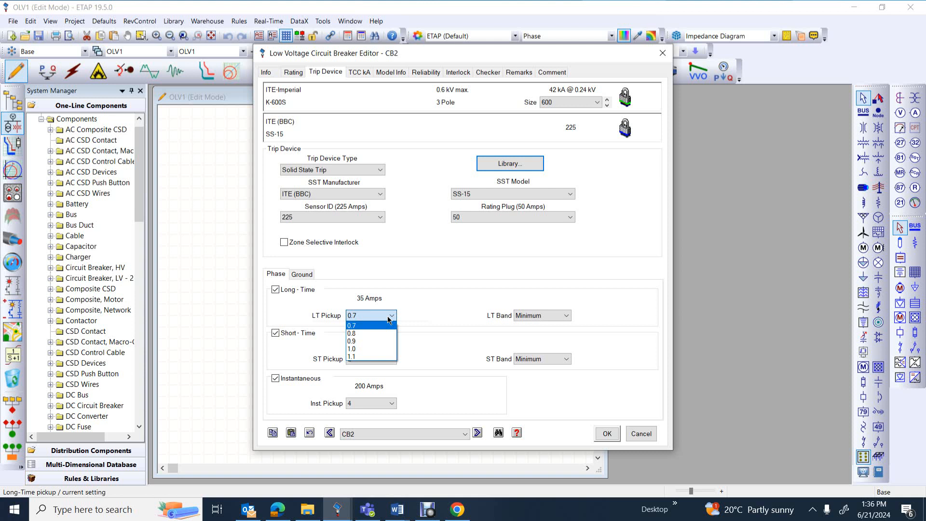
pyautogui.click(369, 356)
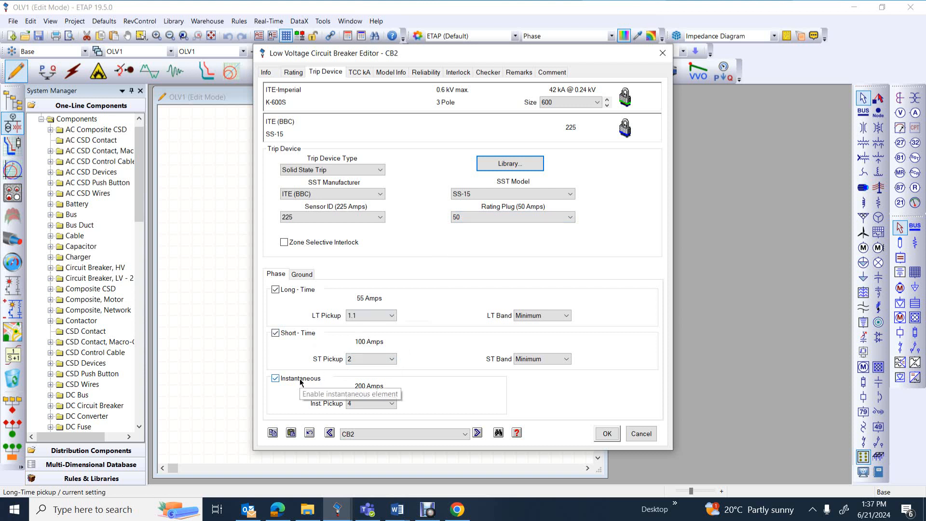
pyautogui.click(392, 403)
pyautogui.click(363, 444)
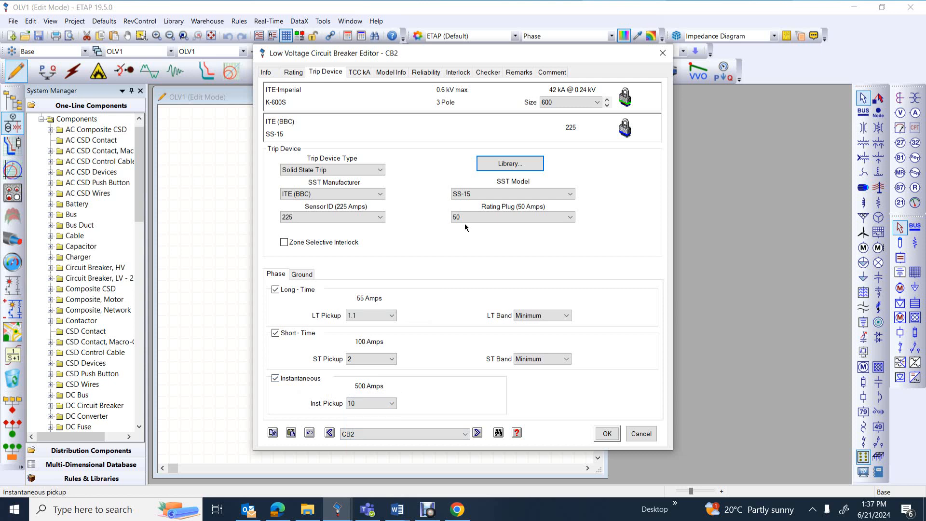
pyautogui.click(607, 433)
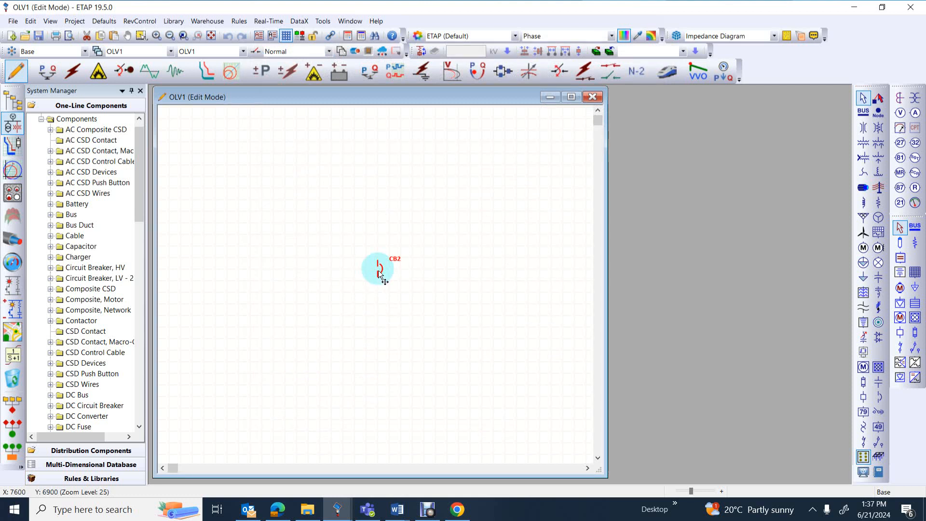
# Step: Switch the one-line diagram to Star Protection & Coordination mode and create a time-current curve view of the breaker
pyautogui.click(205, 77)
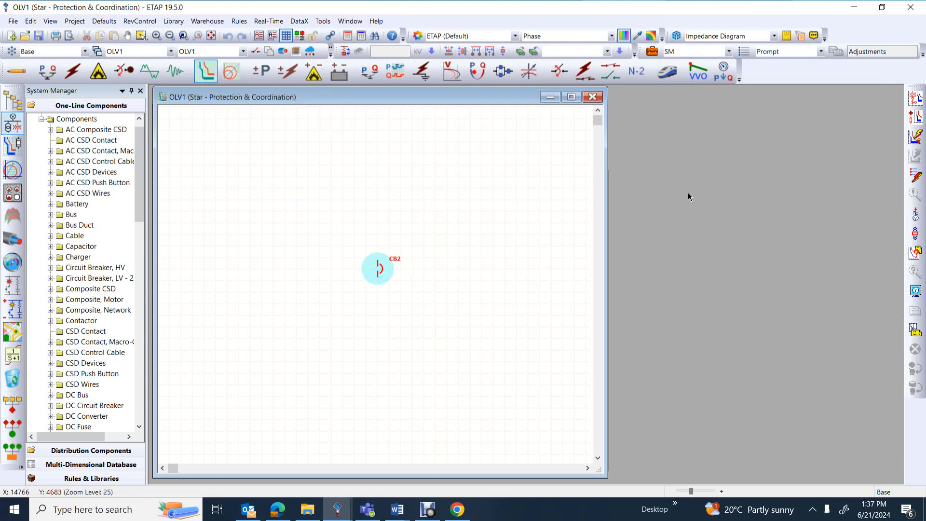
pyautogui.click(919, 98)
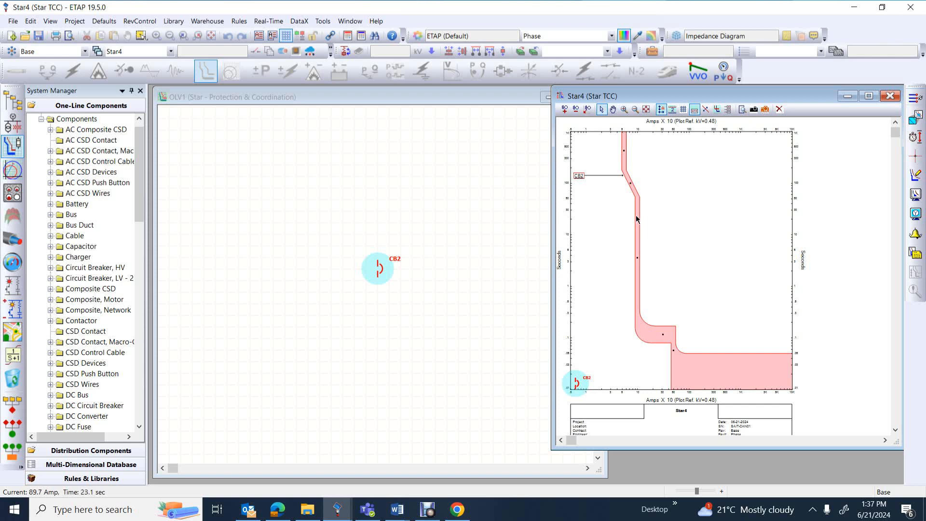
# Step: Set the tick mark font size of the time-current plot's axes to 10 and apply the plot options
pyautogui.click(915, 195)
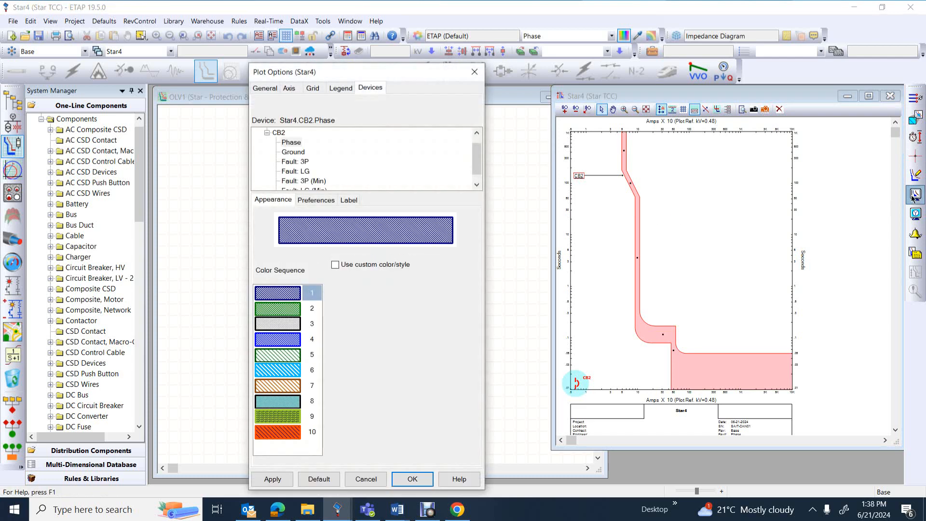
pyautogui.click(290, 89)
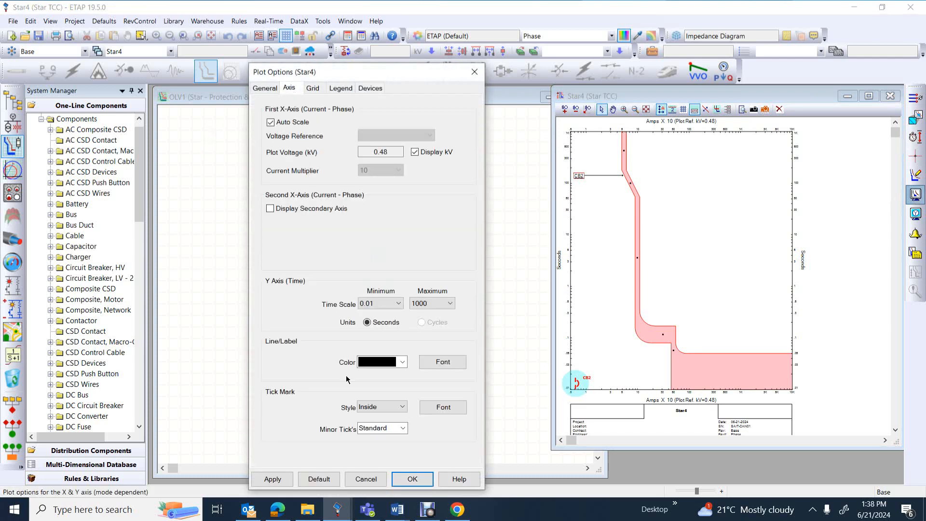
pyautogui.click(443, 408)
pyautogui.click(516, 161)
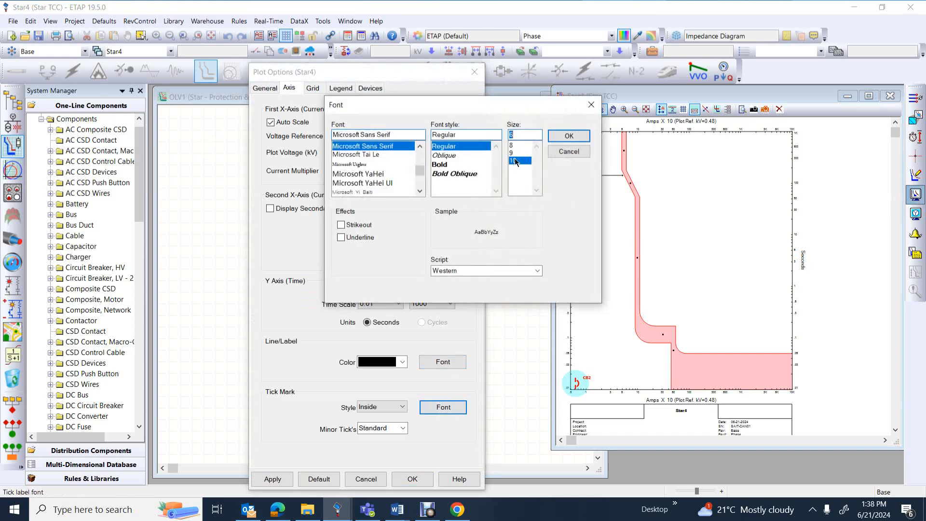
pyautogui.click(563, 136)
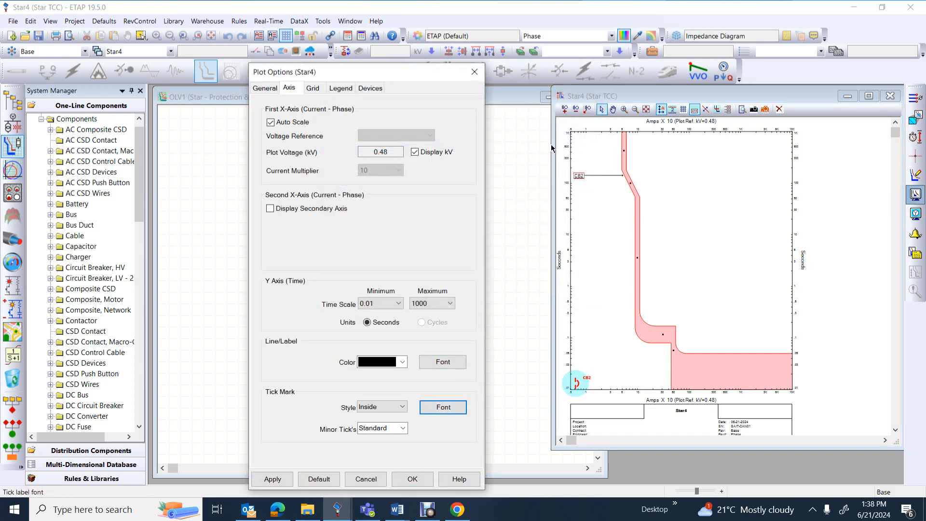
pyautogui.click(271, 479)
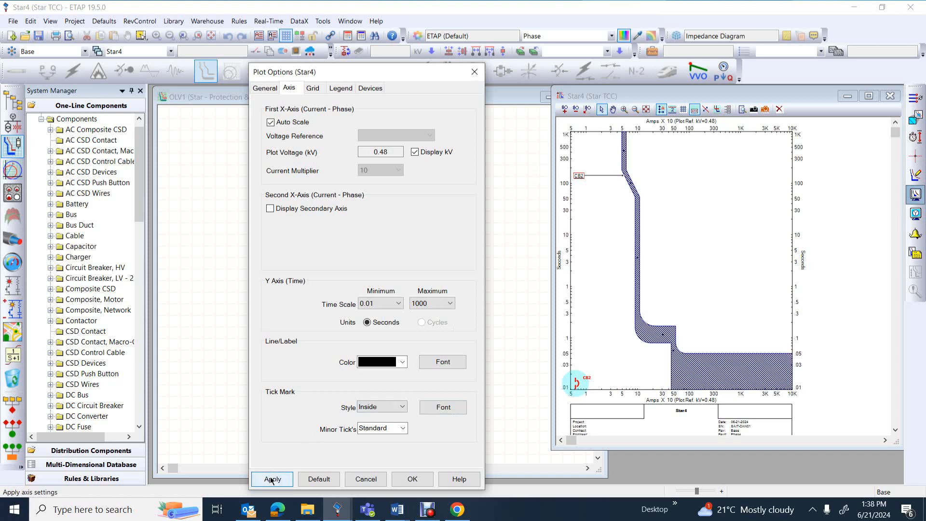
pyautogui.click(400, 480)
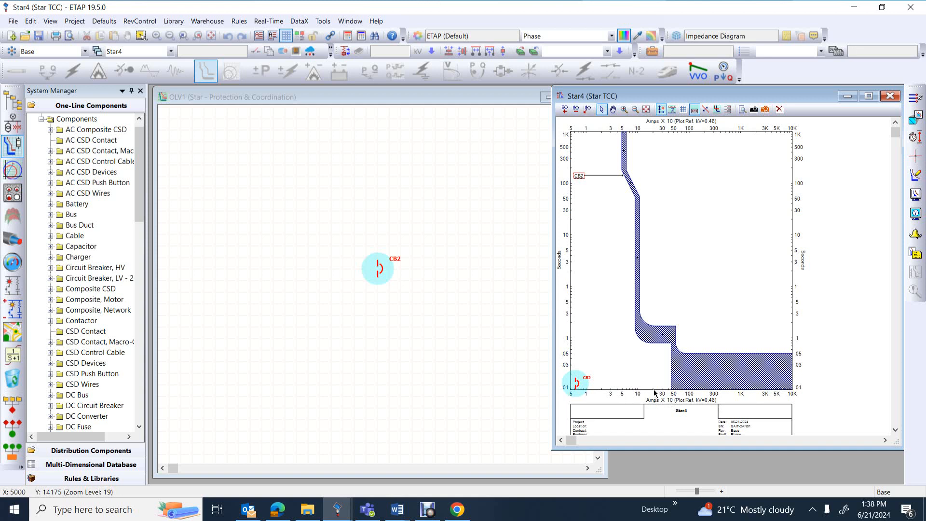
# Step: Turn off auto scale for the plot's first X-axis and set the current multiplier to 1
pyautogui.click(917, 196)
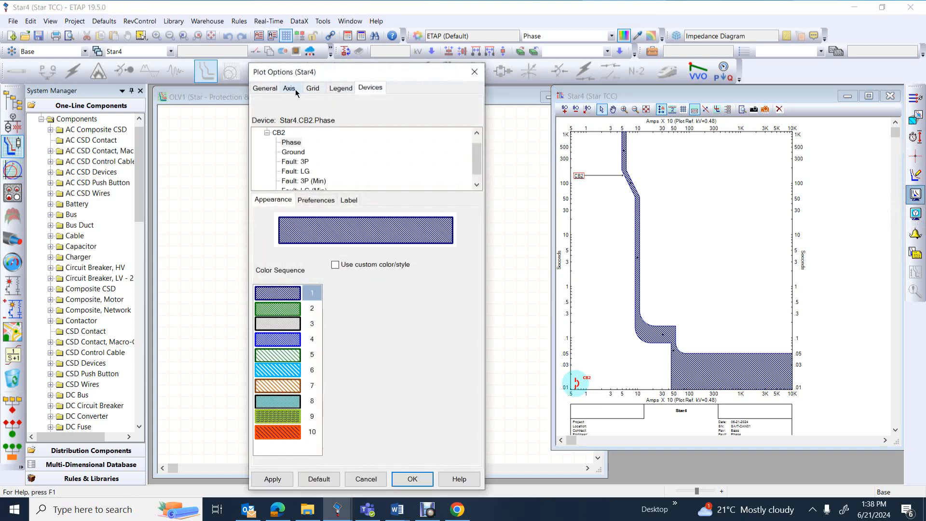
pyautogui.click(295, 92)
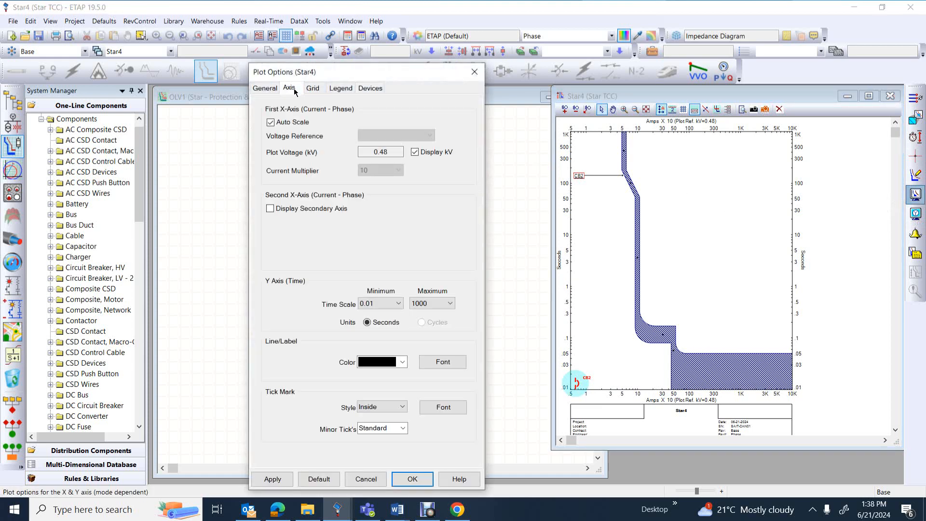
pyautogui.click(271, 122)
pyautogui.click(395, 171)
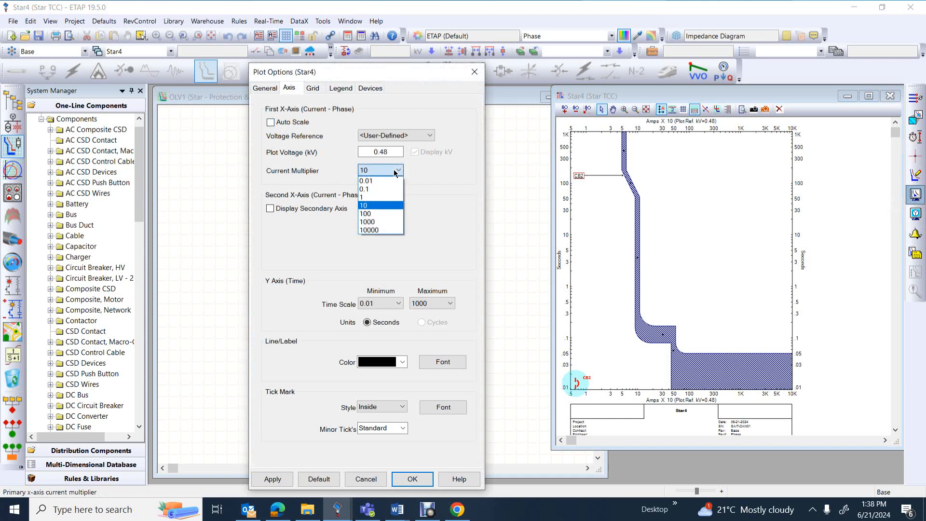
pyautogui.click(374, 197)
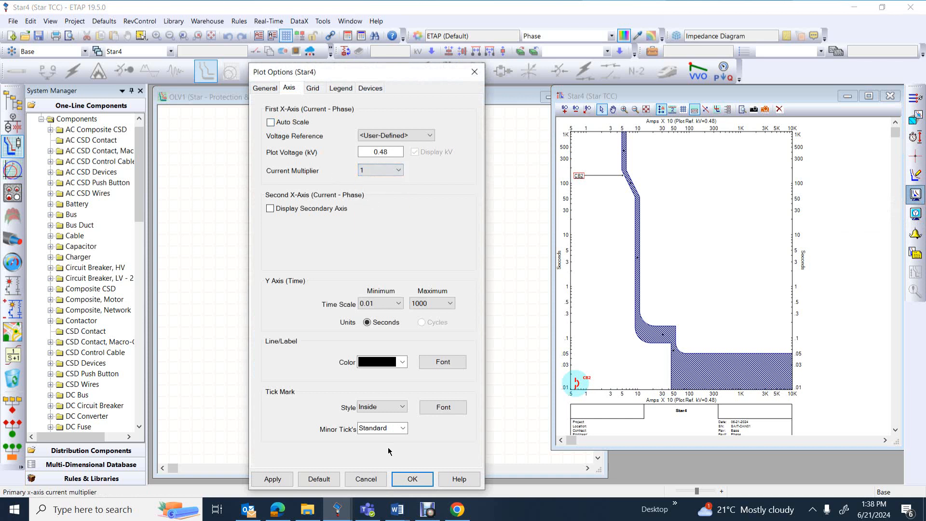
pyautogui.click(413, 479)
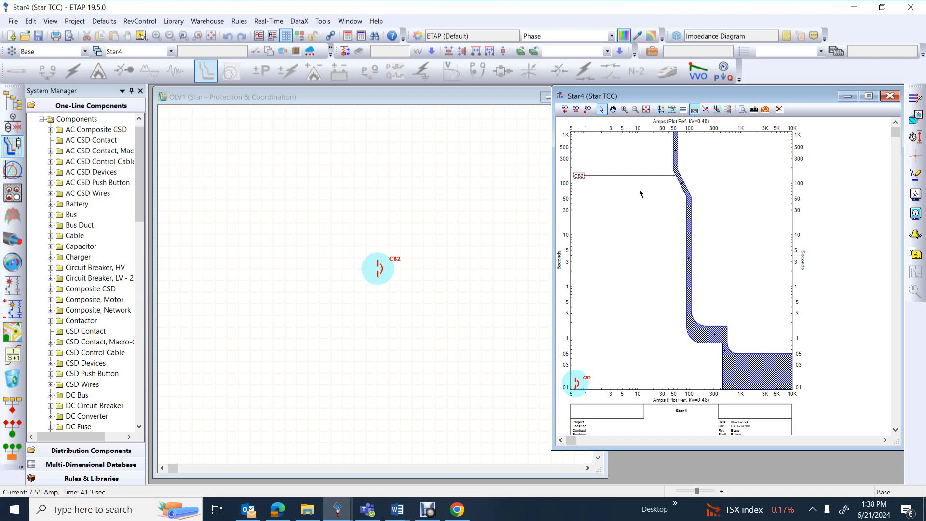
# Step: Open breaker CB2's trip device settings beside the time-current plot and try the long-time band at Intermediate, followed by Maximum
pyautogui.click(582, 385)
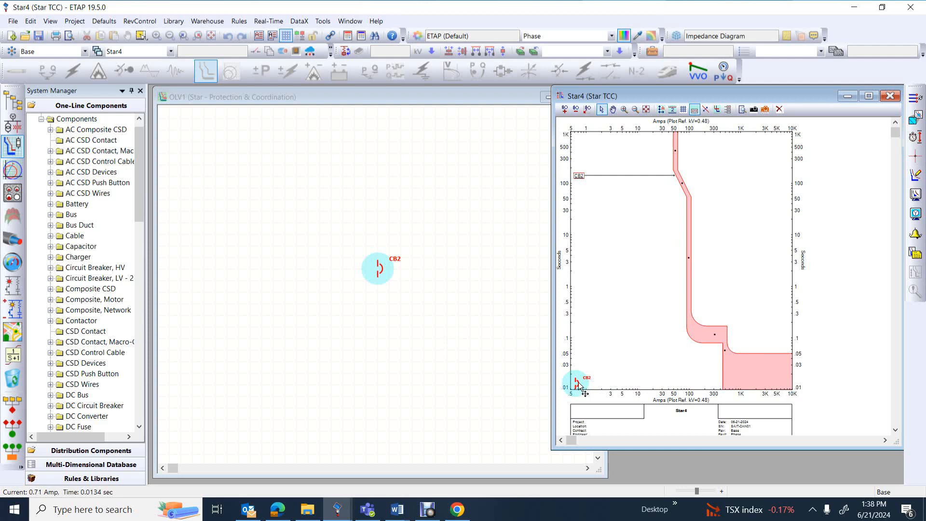
pyautogui.doubleClick(579, 383)
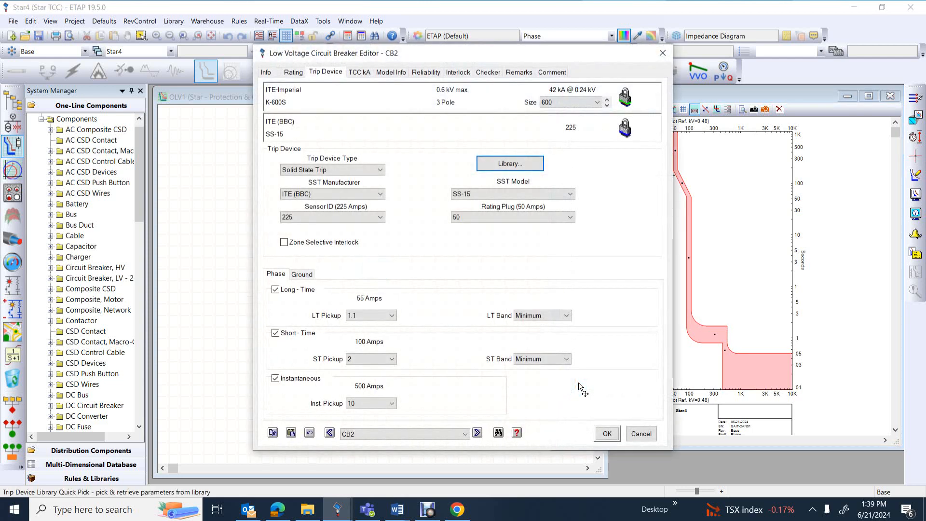
pyautogui.moveTo(605, 57); pyautogui.dragTo(472, 61)
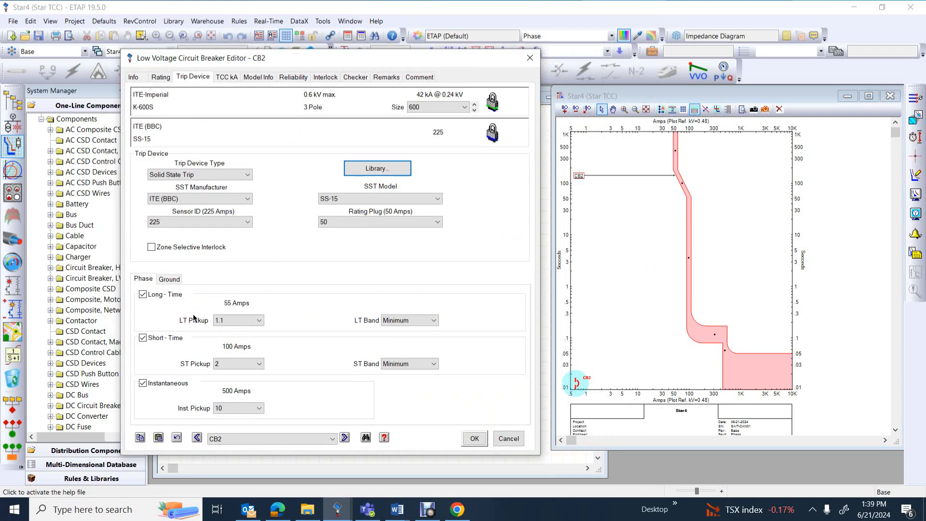
pyautogui.click(431, 321)
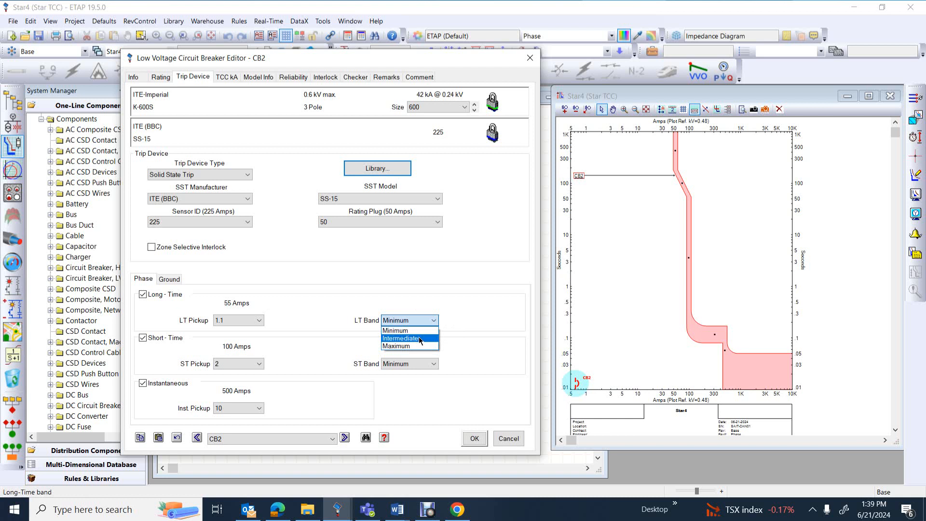
pyautogui.click(419, 340)
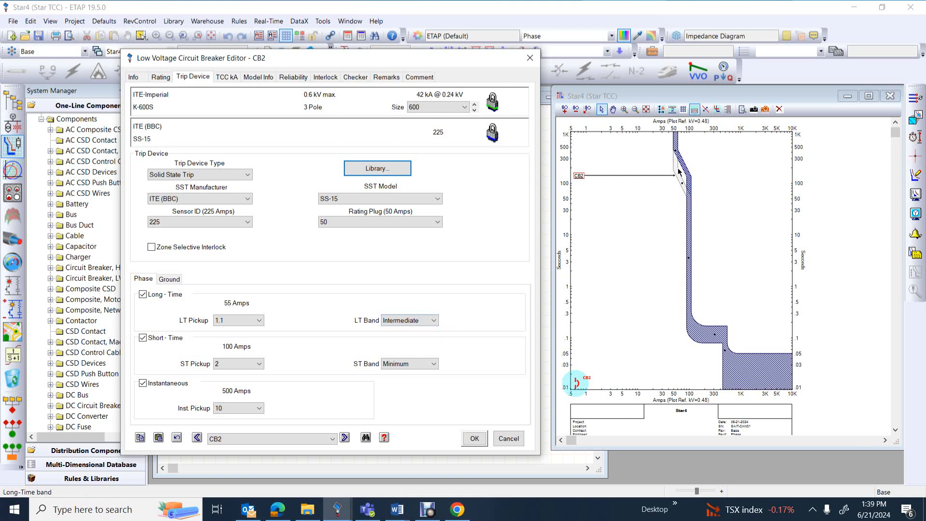
pyautogui.click(432, 321)
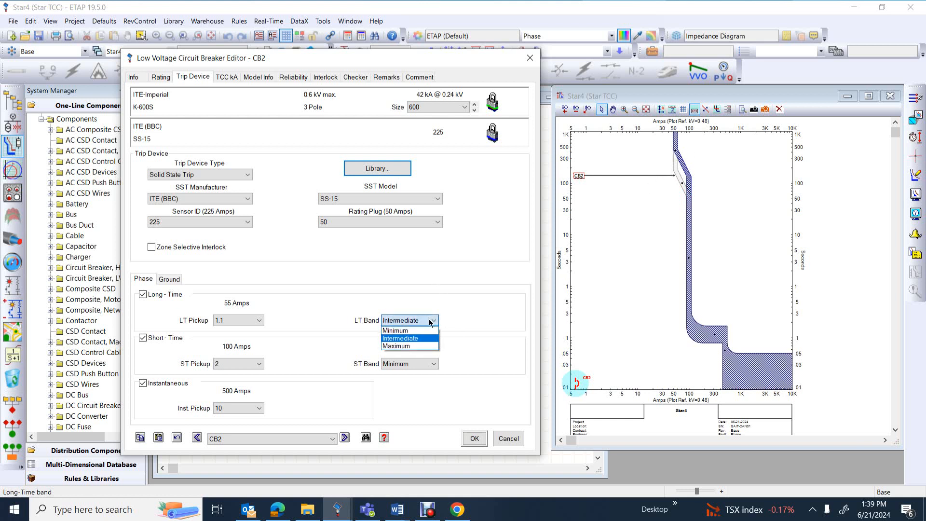
pyautogui.click(420, 348)
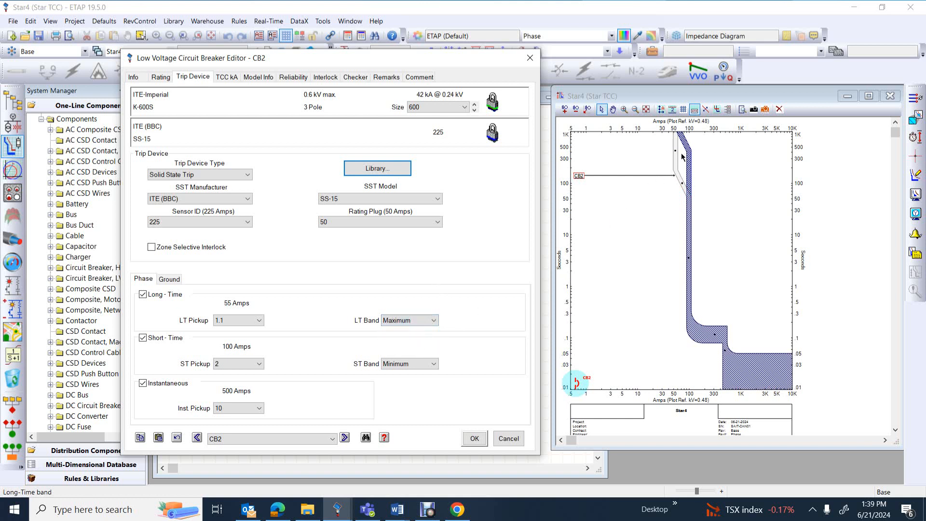
# Step: Cycle the long-time band through Minimum, Intermediate and Maximum to compare the curves, finishing at Minimum
pyautogui.click(430, 320)
pyautogui.click(413, 336)
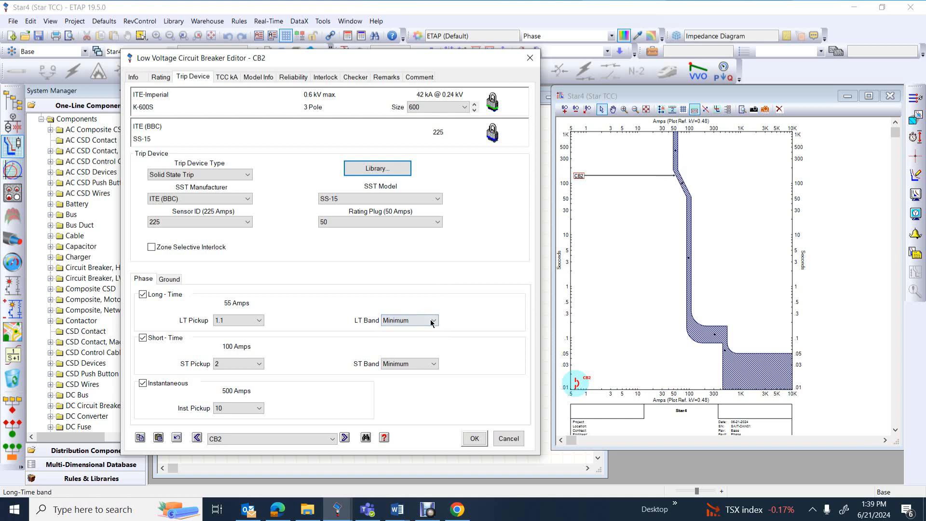
pyautogui.click(435, 321)
pyautogui.click(409, 340)
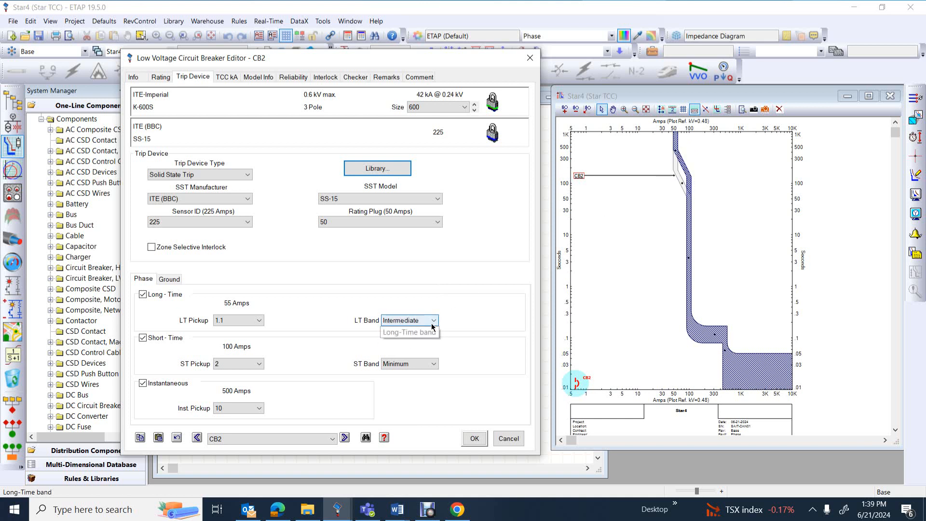
pyautogui.click(434, 321)
pyautogui.click(423, 339)
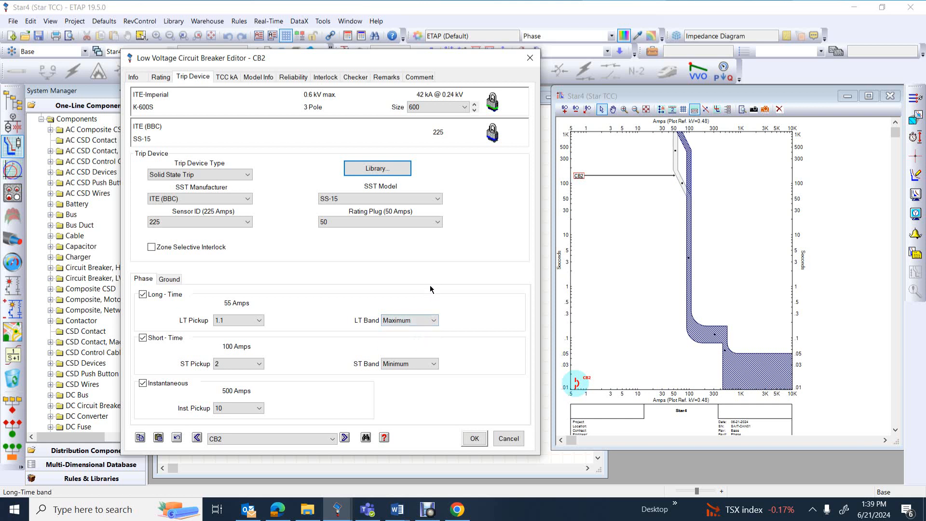
pyautogui.click(434, 321)
pyautogui.click(414, 332)
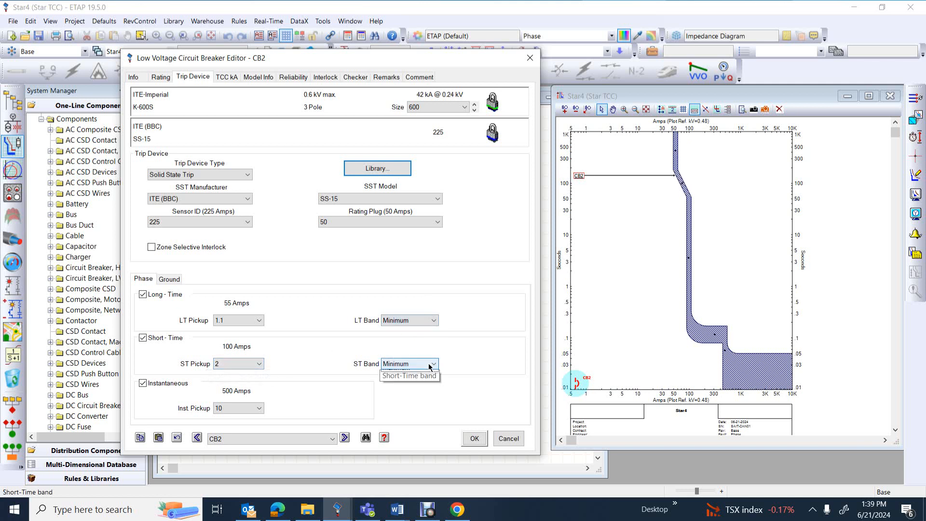
# Step: Try the short-time band at Intermediate and Maximum, and return it through Intermediate to Minimum
pyautogui.click(411, 364)
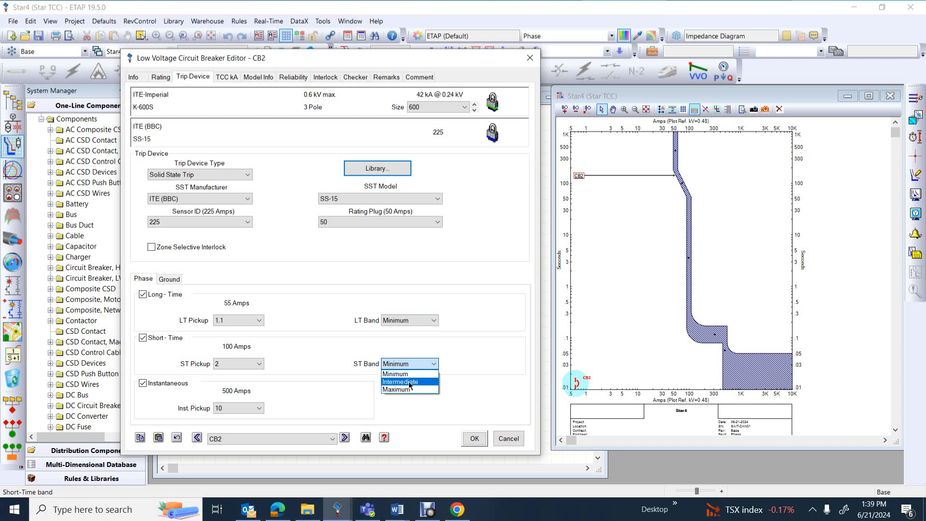
pyautogui.click(411, 382)
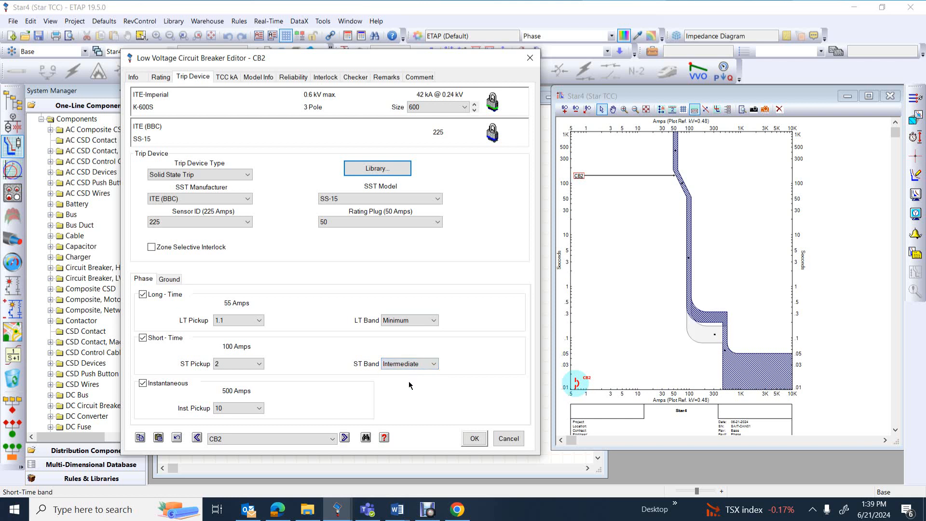
pyautogui.click(419, 365)
pyautogui.click(420, 390)
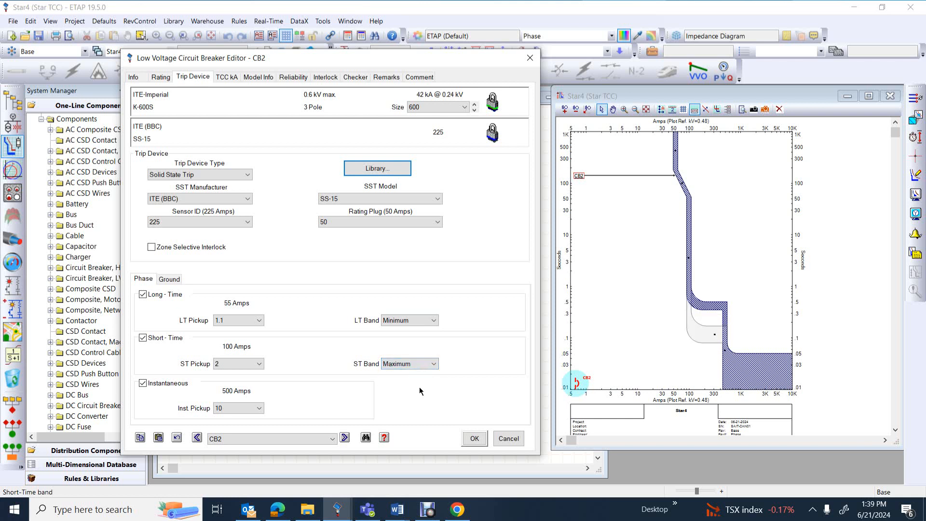
pyautogui.click(436, 364)
pyautogui.click(413, 382)
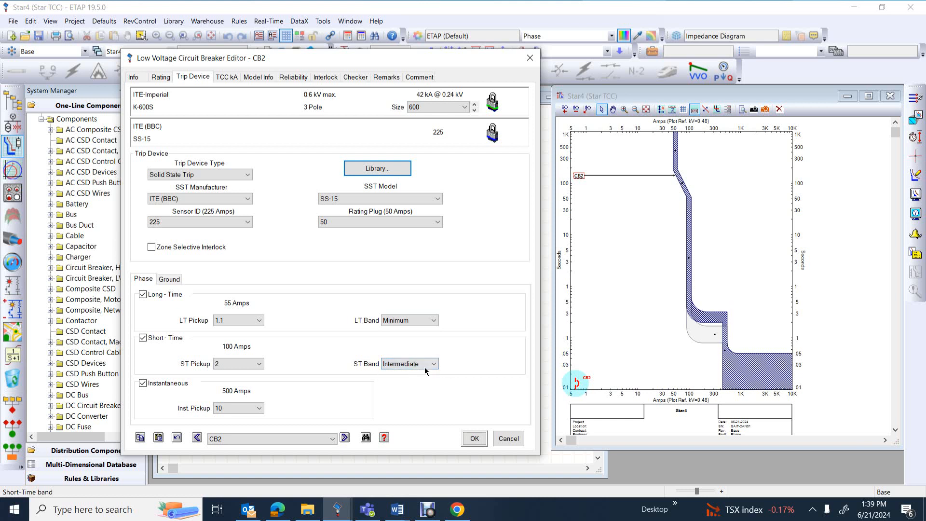
pyautogui.click(434, 363)
pyautogui.click(410, 374)
# Step: Compare the short-time band's Maximum, Intermediate and Minimum curves again, finishing at Minimum, and accept the breaker settings
pyautogui.click(433, 365)
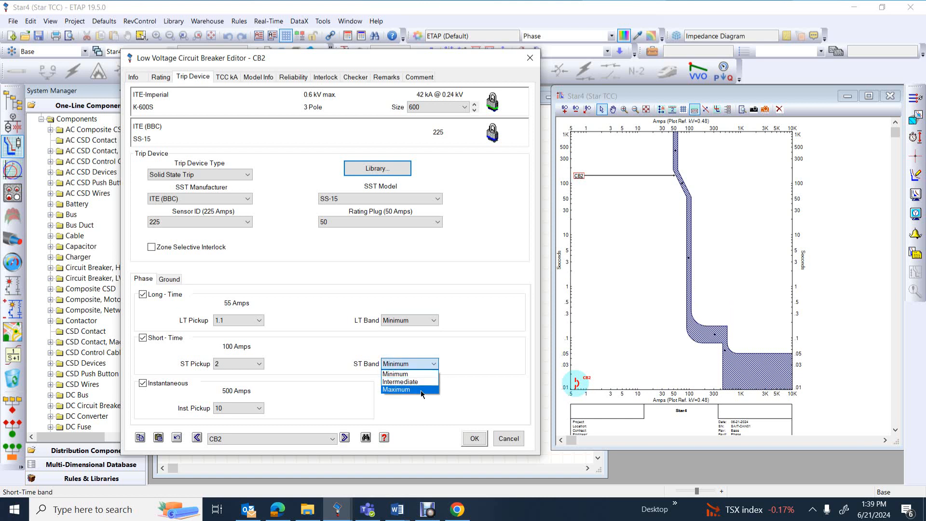
pyautogui.click(410, 390)
pyautogui.click(424, 364)
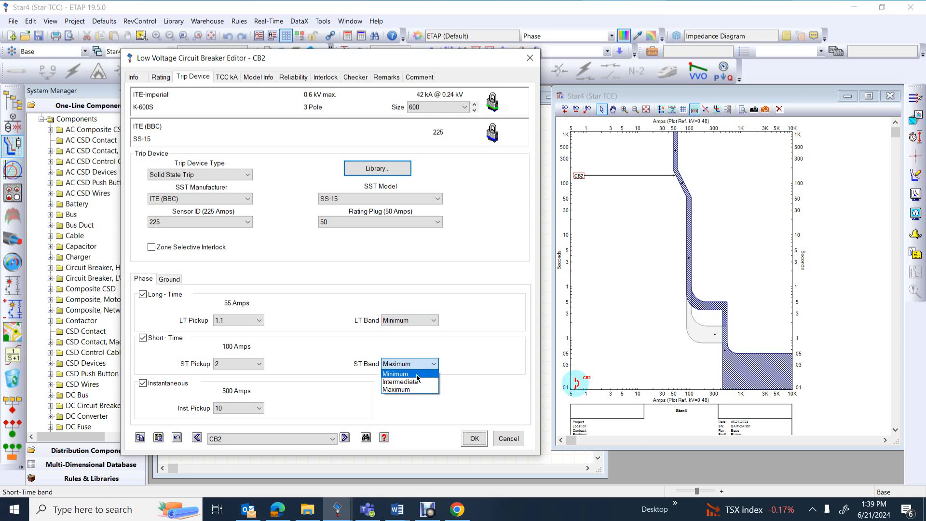
pyautogui.click(410, 374)
pyautogui.click(434, 363)
pyautogui.click(411, 382)
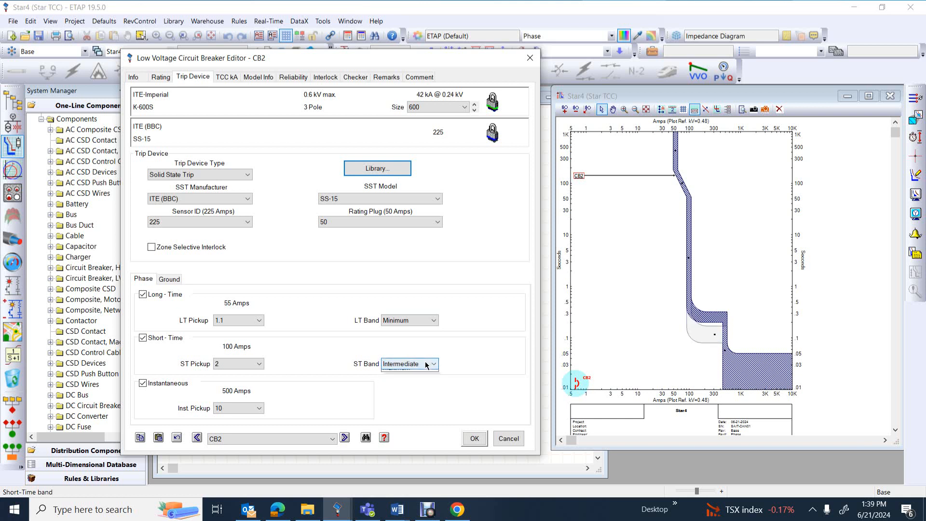
pyautogui.click(424, 364)
pyautogui.click(409, 389)
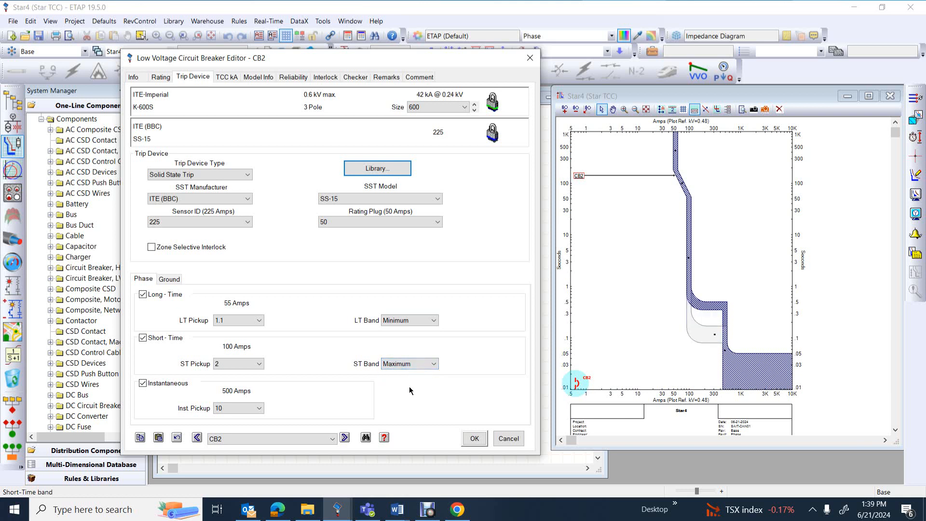
pyautogui.click(426, 363)
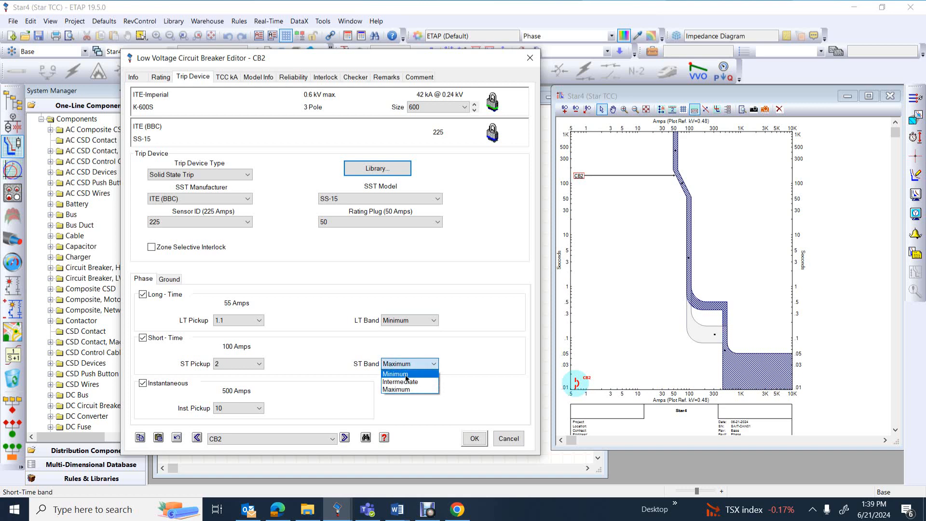
pyautogui.click(405, 375)
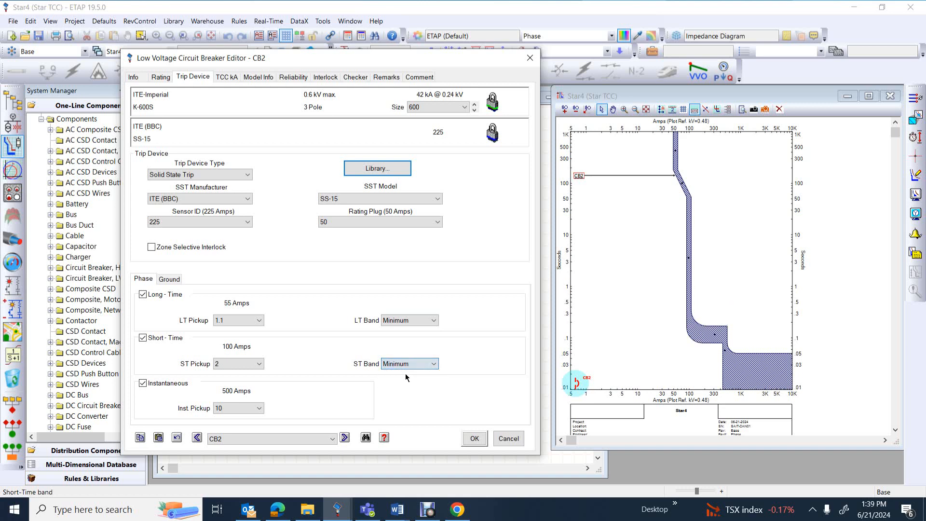
pyautogui.click(475, 440)
pyautogui.click(475, 440)
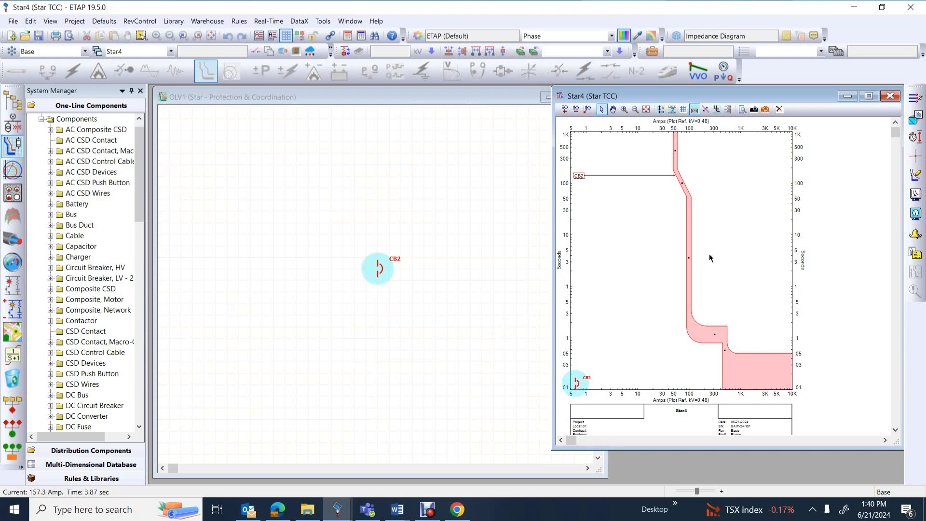
# Step: Turn on the grid display for the time-current plot and accept the plot options
pyautogui.click(918, 194)
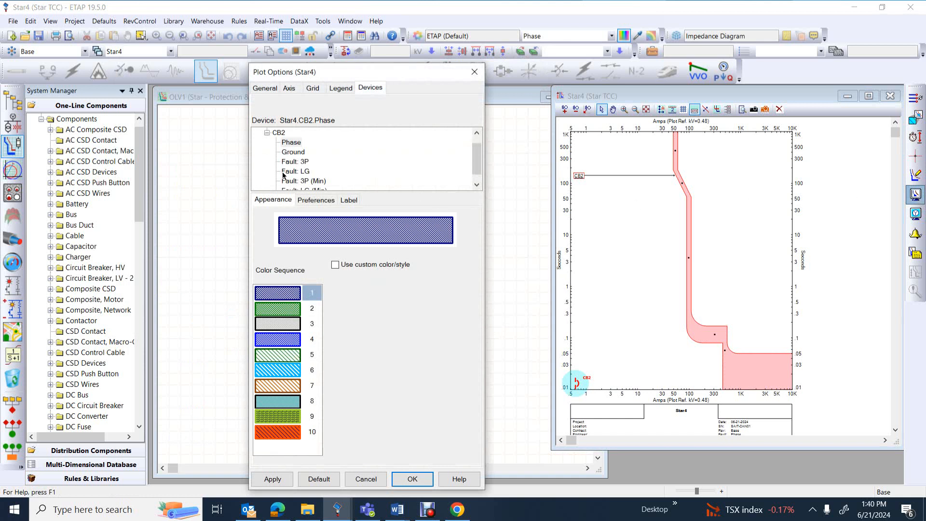
pyautogui.click(313, 88)
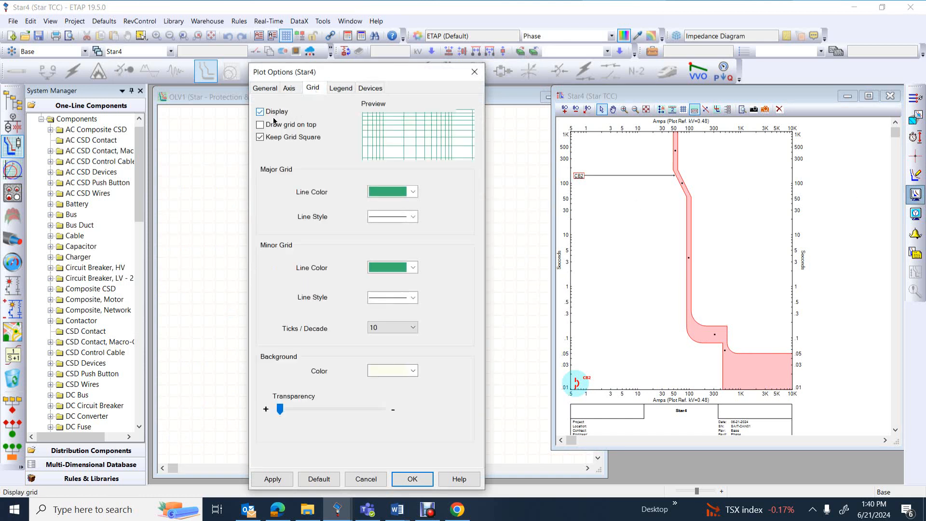
pyautogui.click(411, 479)
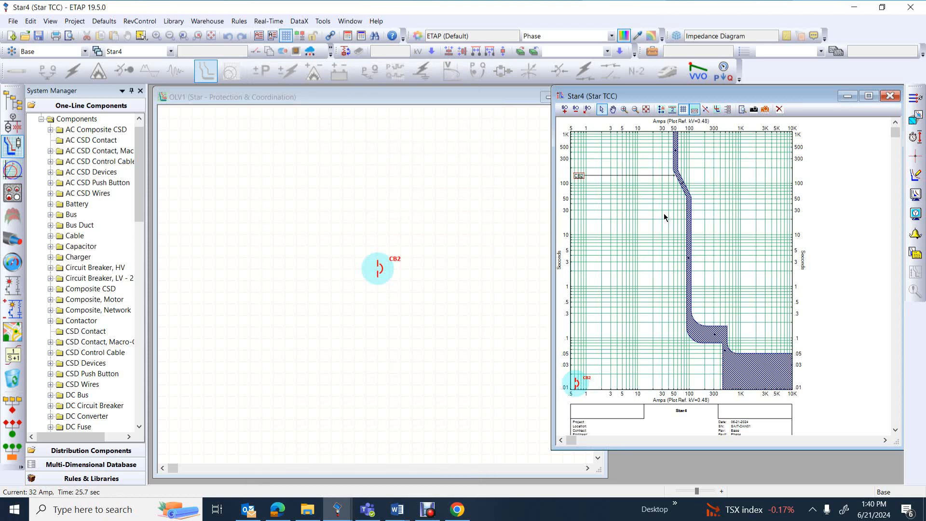
# Step: Show the trip settings in CB2's curve label and move the label slightly inward from the plot's time axis
pyautogui.rightClick(578, 175)
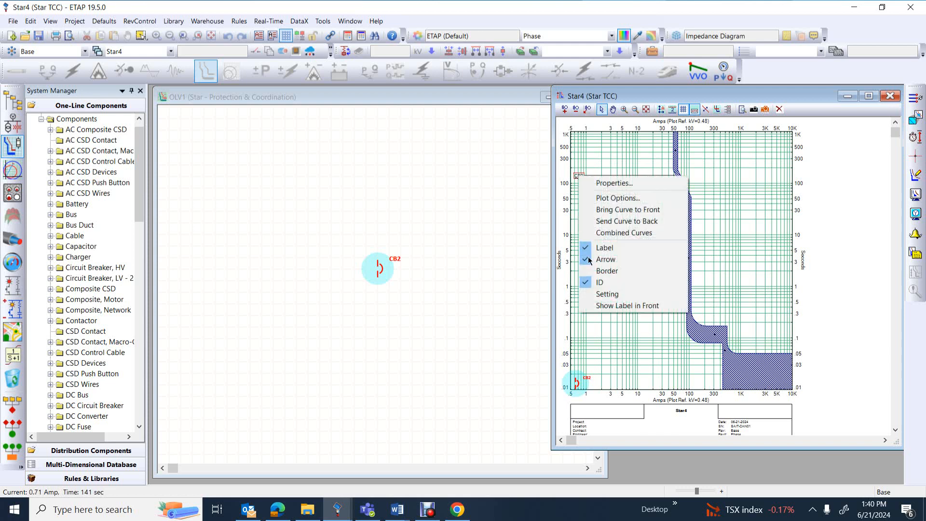
pyautogui.click(590, 295)
pyautogui.moveTo(609, 195)
pyautogui.mouseDown()
pyautogui.moveTo(633, 214)
pyautogui.moveTo(619, 204)
pyautogui.mouseUp()
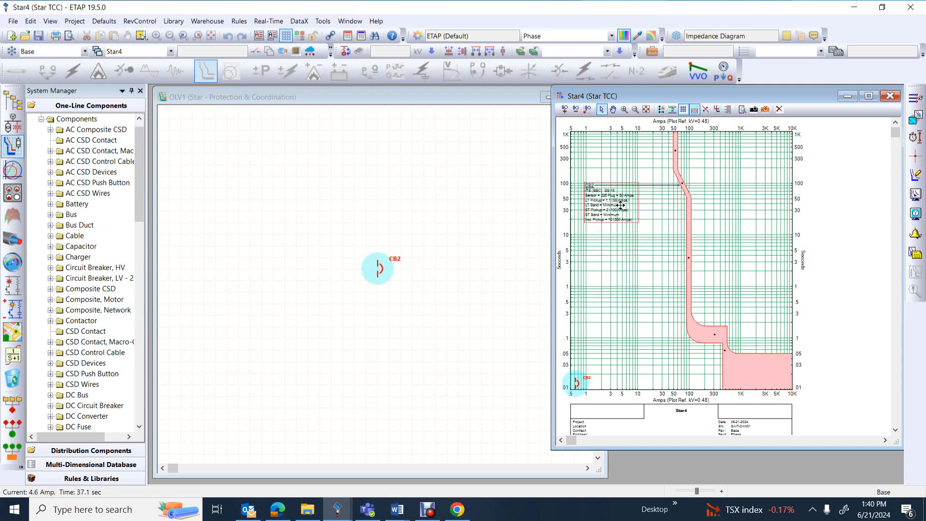
# Step: Set the fonts of CB2's label ID and label setting to size 16, apply the changes and move the label clear of the curve
pyautogui.rightClick(618, 198)
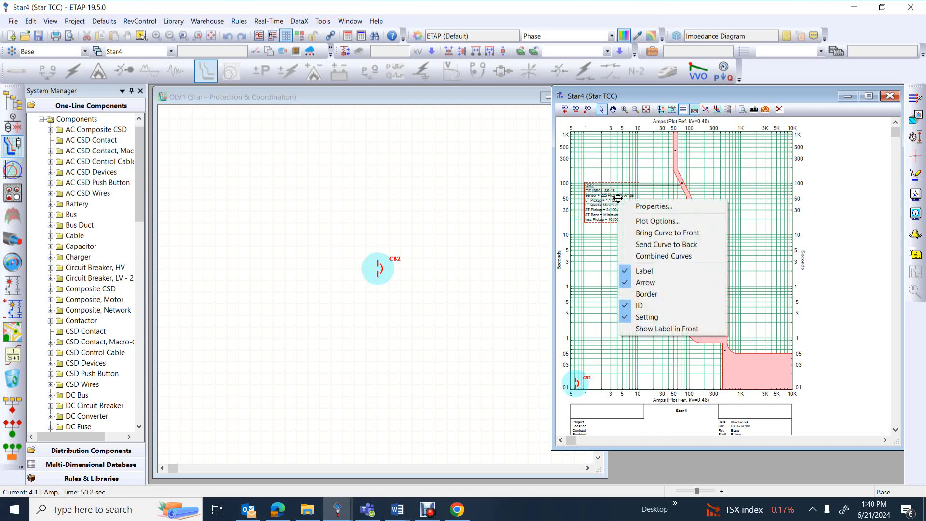
pyautogui.click(641, 222)
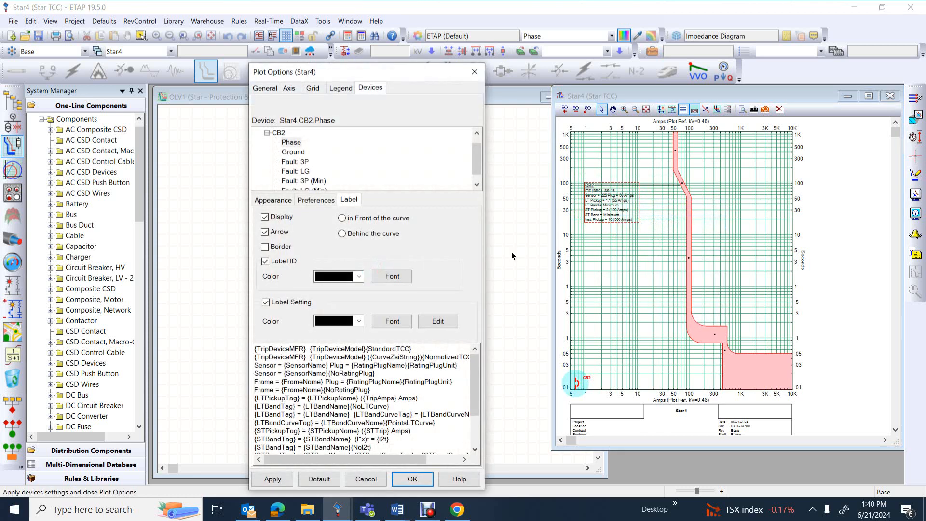
pyautogui.click(392, 277)
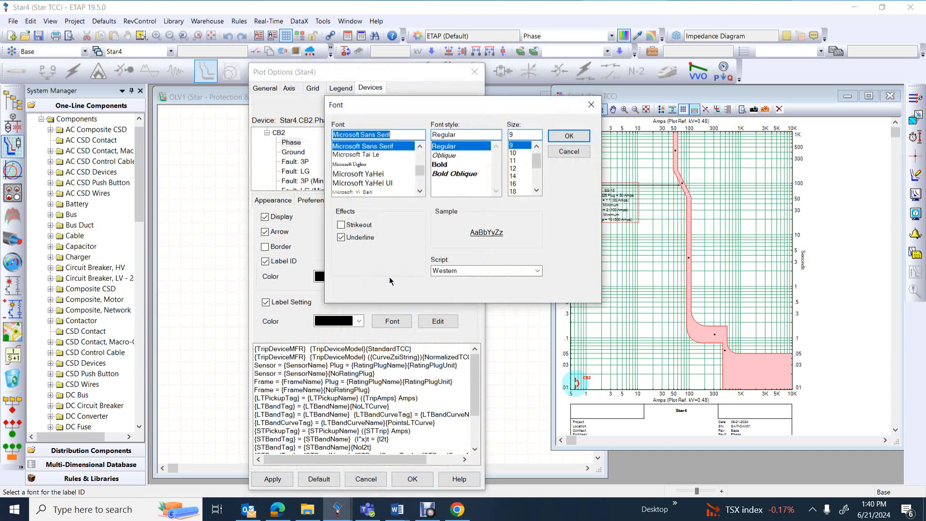
pyautogui.click(516, 184)
pyautogui.click(568, 136)
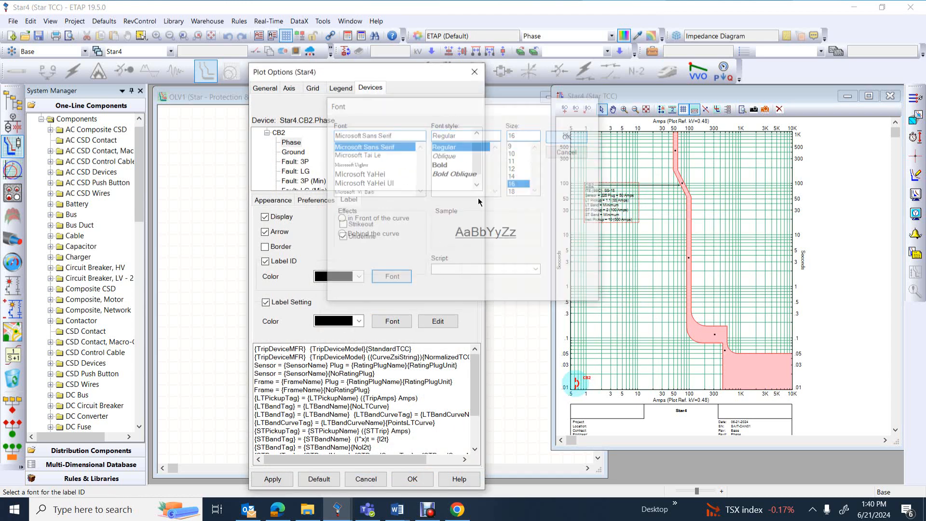
pyautogui.click(391, 322)
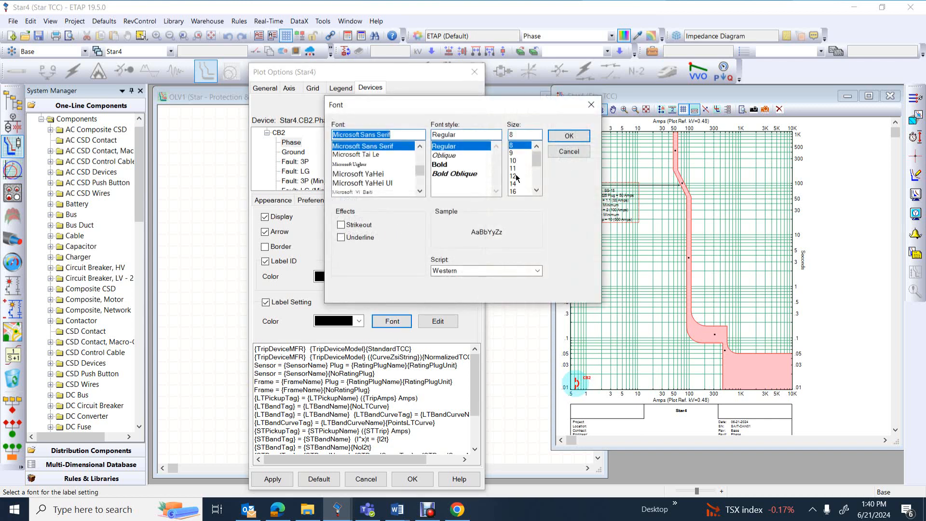
pyautogui.click(514, 191)
pyautogui.click(565, 136)
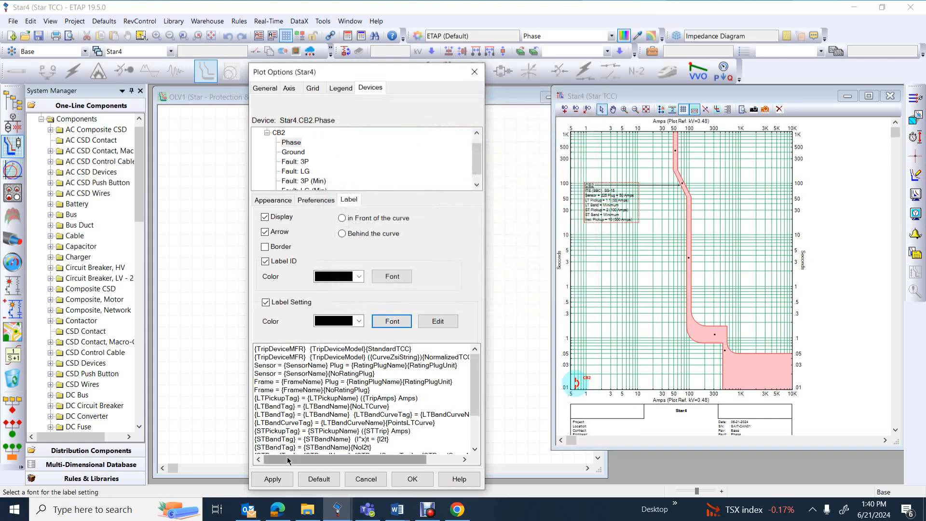
pyautogui.click(272, 479)
pyautogui.click(399, 478)
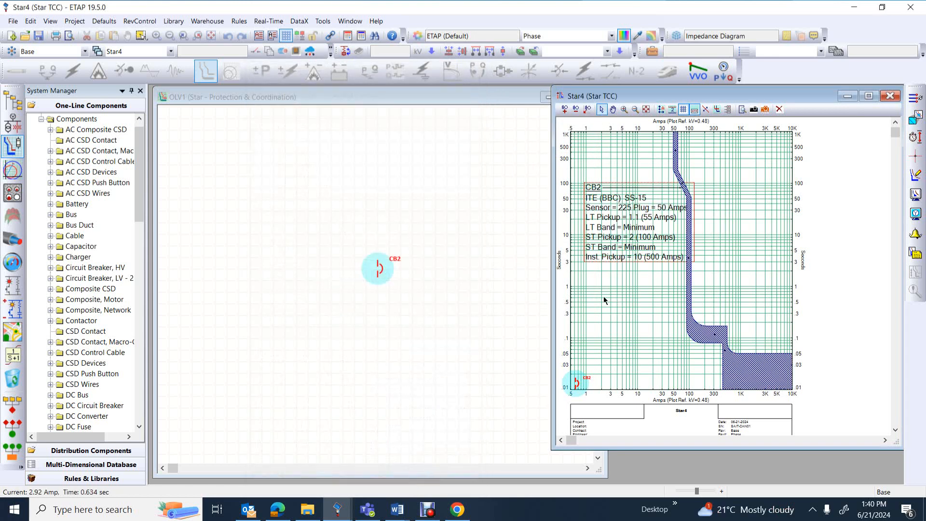
pyautogui.moveTo(650, 192)
pyautogui.mouseDown()
pyautogui.moveTo(622, 229)
pyautogui.moveTo(624, 213)
pyautogui.moveTo(626, 222)
pyautogui.moveTo(669, 213)
pyautogui.moveTo(621, 214)
pyautogui.moveTo(621, 220)
pyautogui.mouseUp()
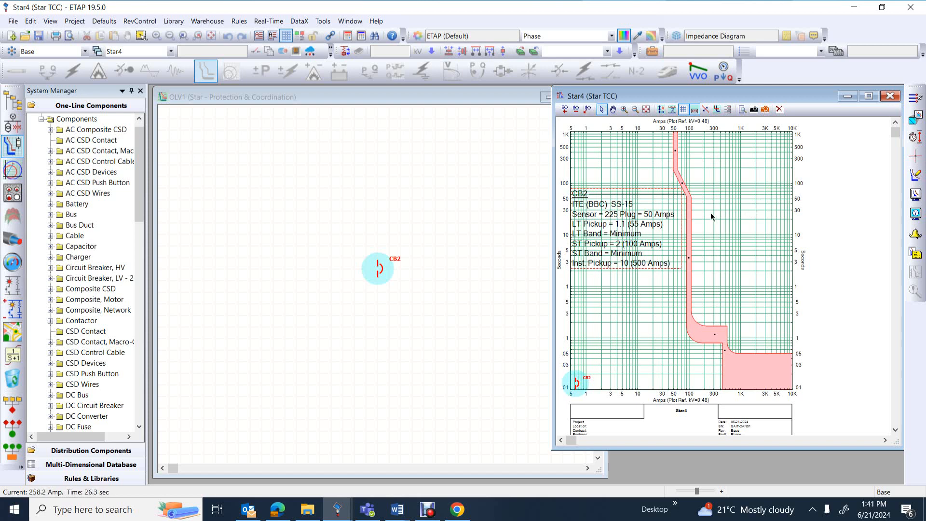
# Step: Turn off the grid display for the time-current plot and accept the plot options
pyautogui.click(912, 197)
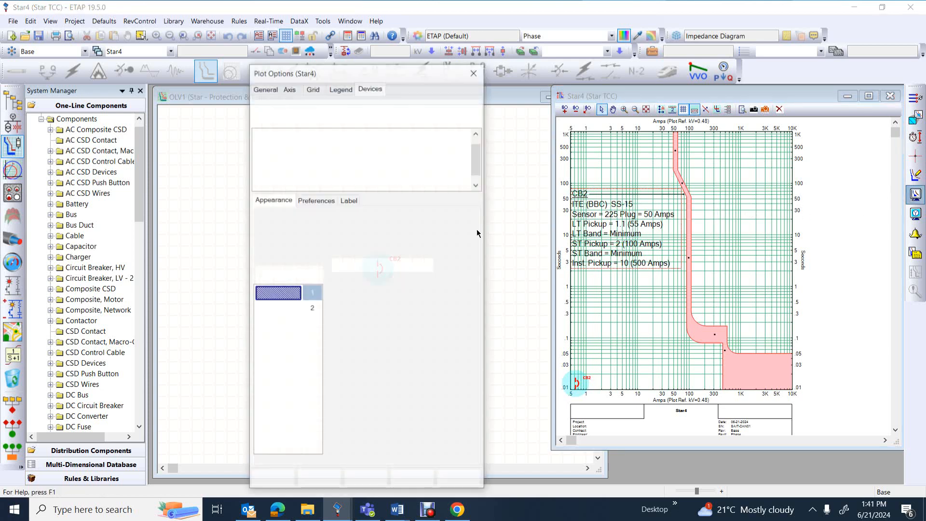
pyautogui.click(312, 88)
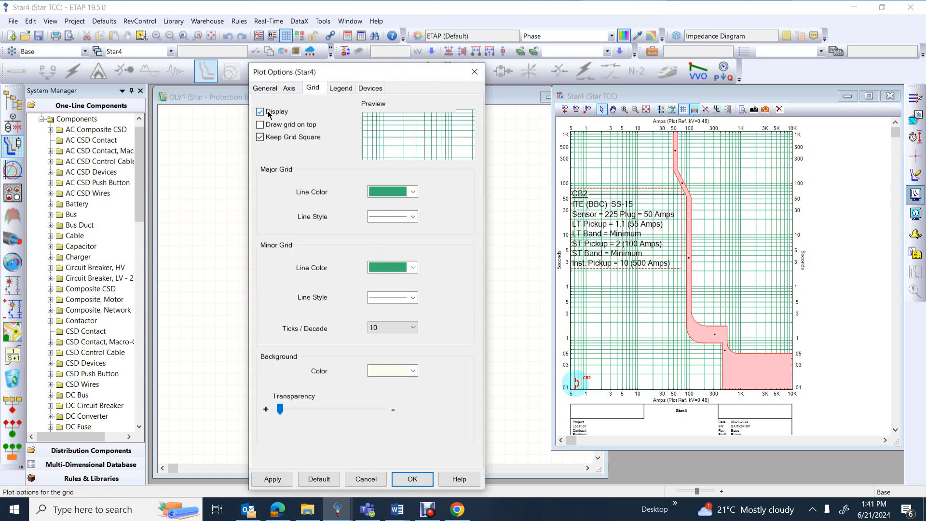
pyautogui.click(269, 115)
pyautogui.click(412, 479)
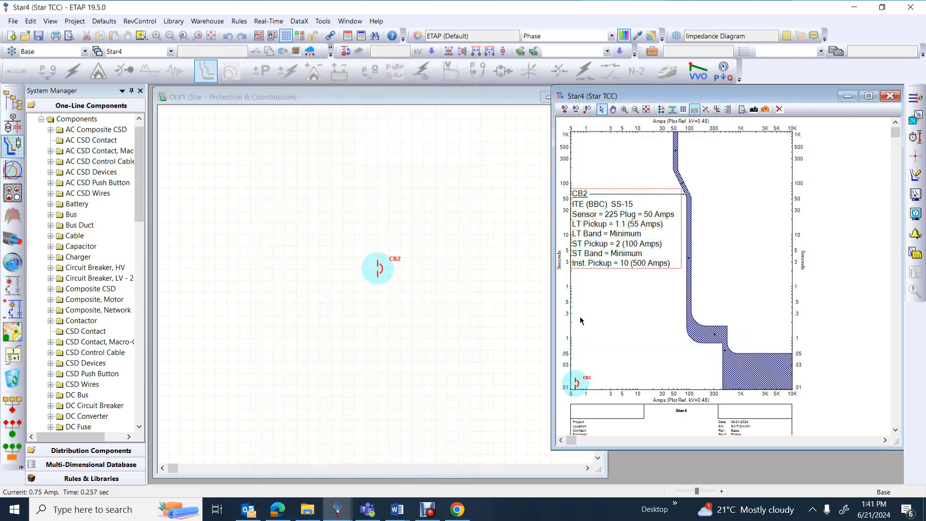
# Step: Set the font of CB2's label ID on the plot to size 14
pyautogui.click(620, 234)
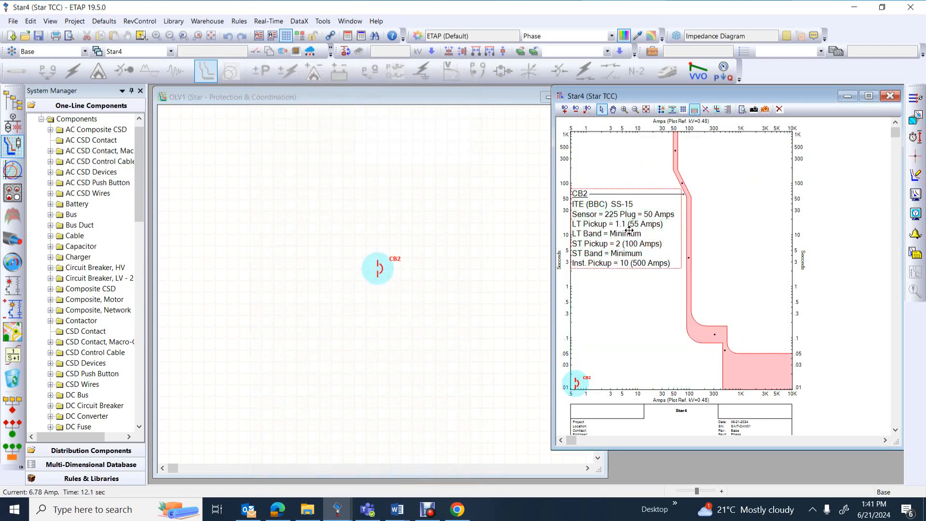
pyautogui.rightClick(628, 231)
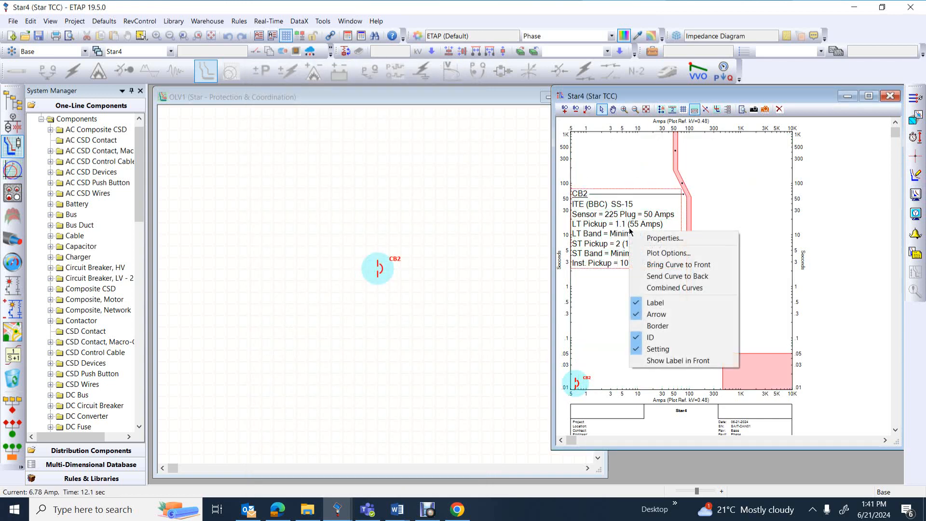
pyautogui.click(668, 254)
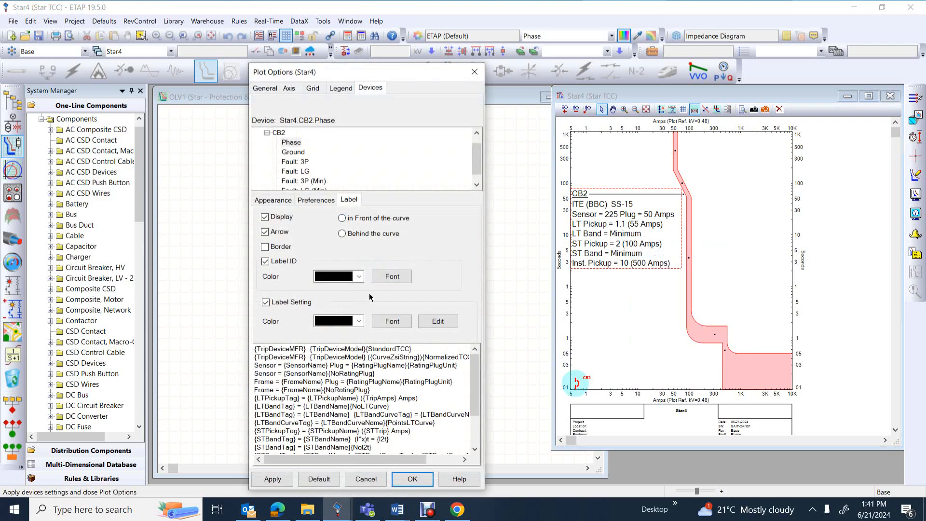
pyautogui.click(396, 280)
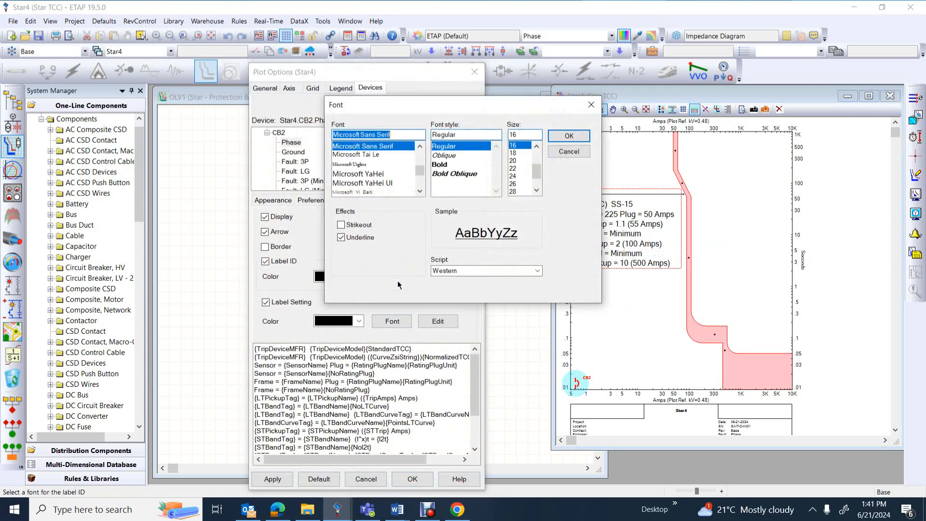
pyautogui.click(537, 146)
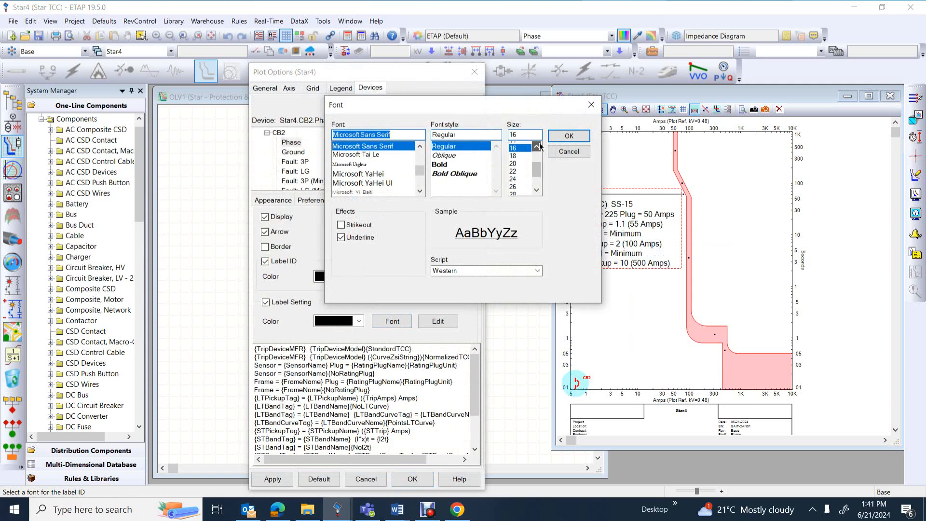
pyautogui.click(537, 146)
pyautogui.click(514, 153)
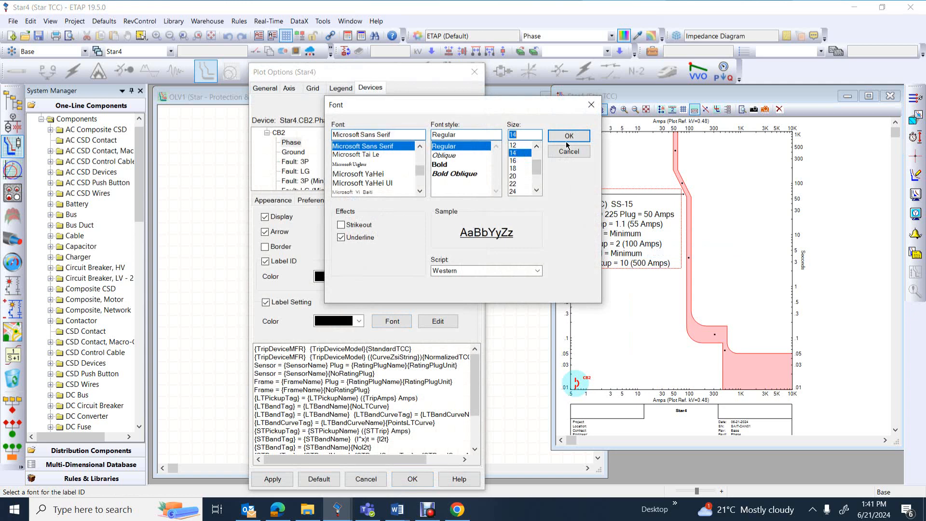
pyautogui.click(569, 136)
# Step: Set CB2's label setting font to size 14, accept the plot options and move the label slightly inward from the time axis
pyautogui.click(392, 321)
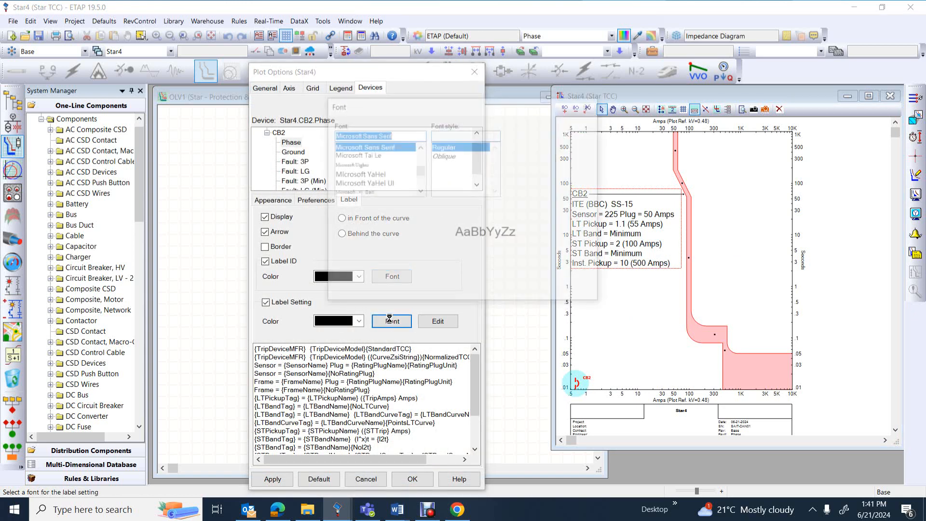
pyautogui.click(537, 146)
pyautogui.click(514, 146)
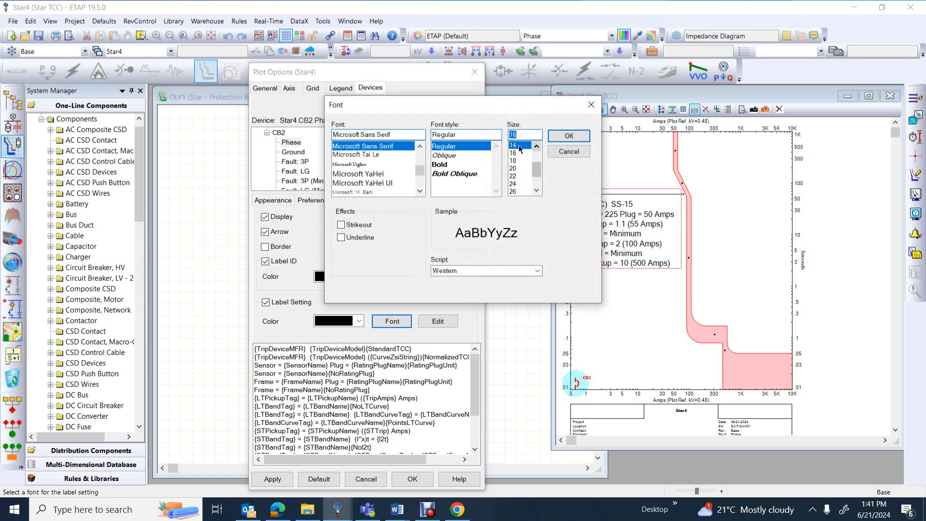
pyautogui.click(569, 136)
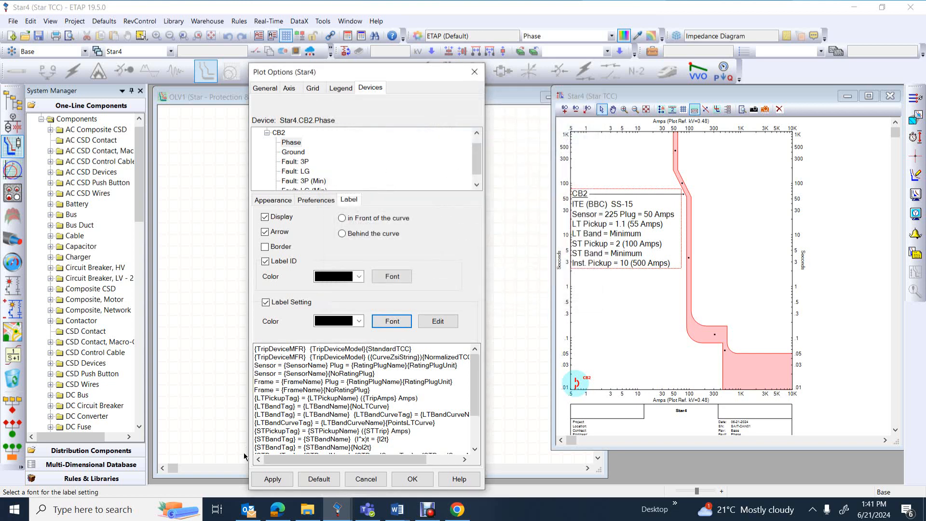
pyautogui.click(270, 479)
pyautogui.click(411, 479)
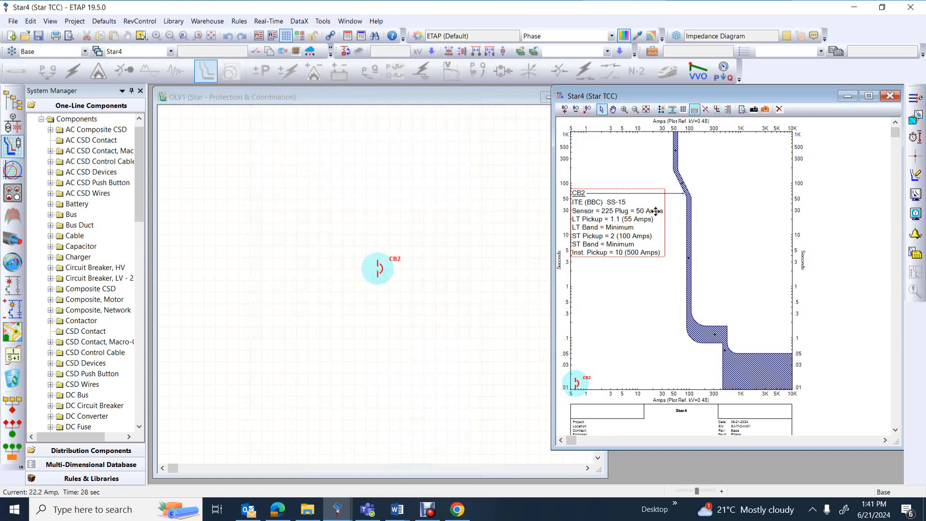
pyautogui.moveTo(636, 216)
pyautogui.mouseDown()
pyautogui.moveTo(638, 250)
pyautogui.moveTo(624, 220)
pyautogui.mouseUp()
pyautogui.click(595, 332)
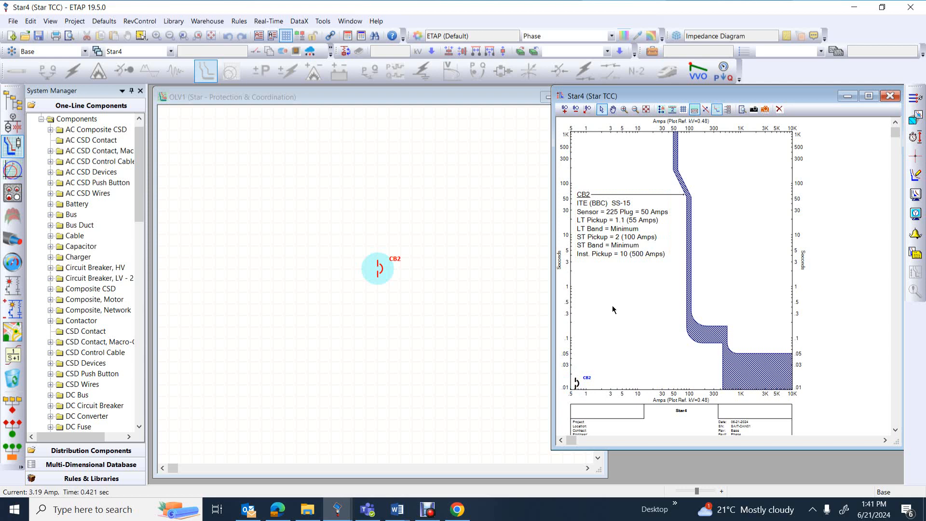
# Step: Open CB2's trip device settings and compare the curve at long-time pickups 0.9 and 0.7, finishing at 1.1
pyautogui.doubleClick(576, 383)
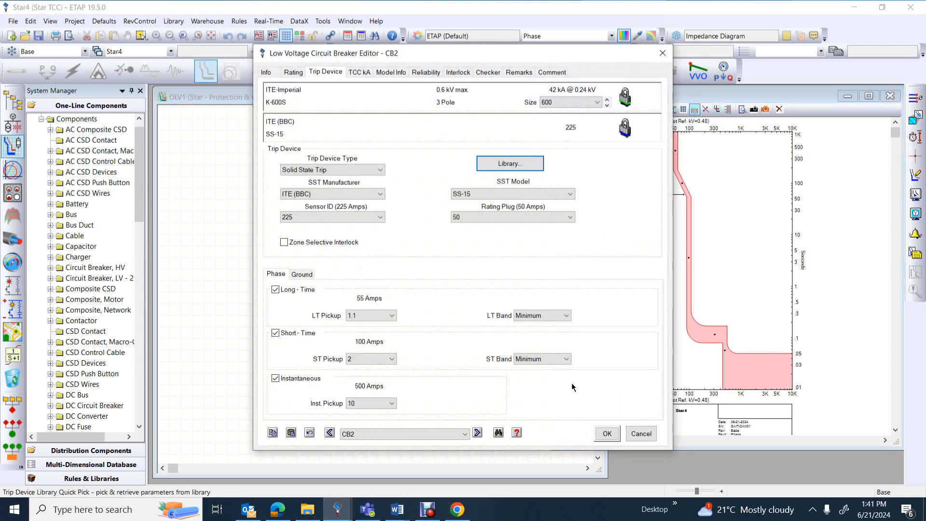
pyautogui.moveTo(434, 53); pyautogui.dragTo(355, 47)
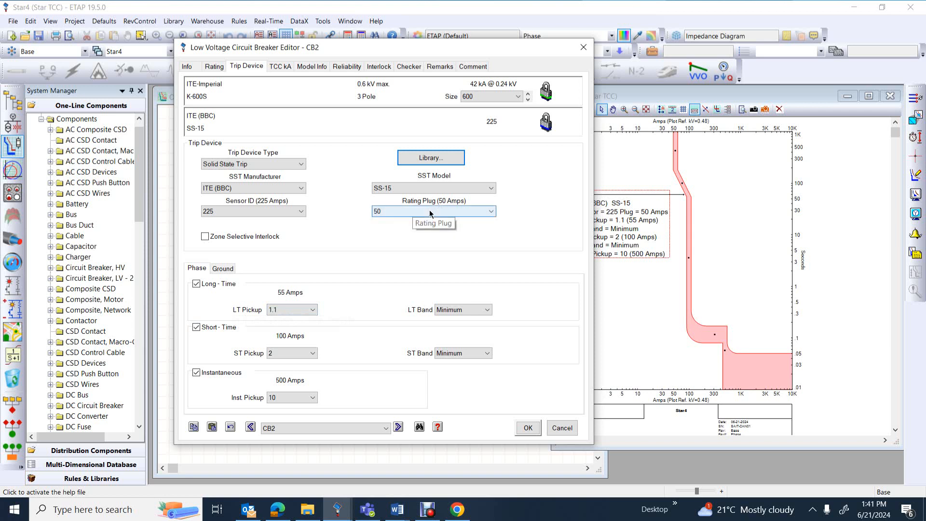
pyautogui.click(310, 310)
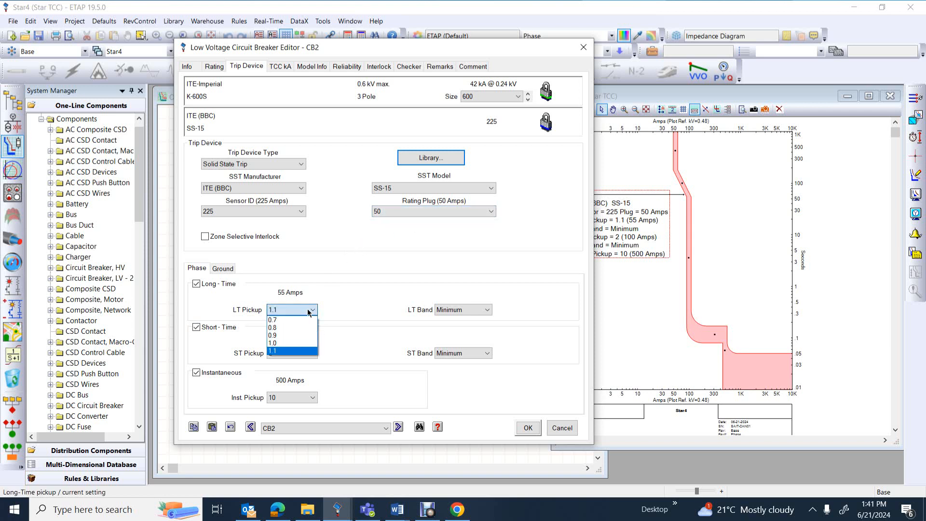
pyautogui.click(283, 336)
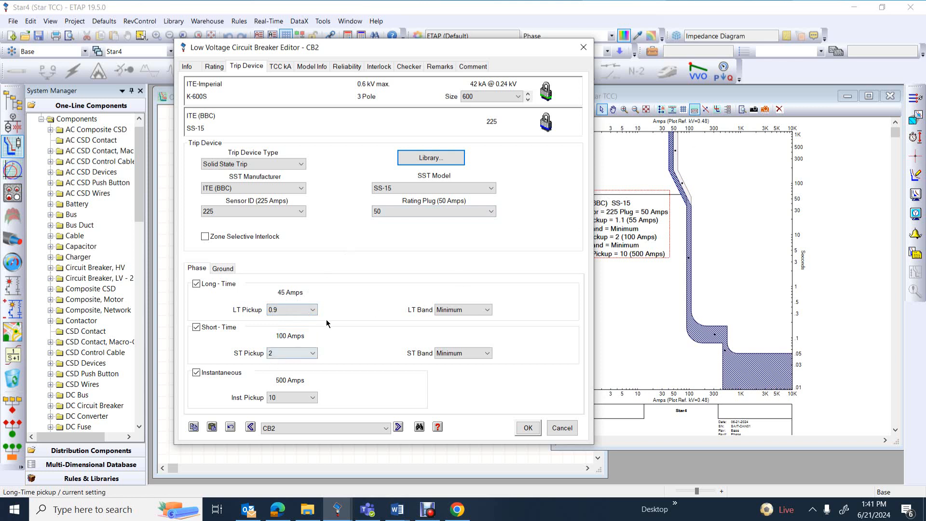
pyautogui.click(295, 310)
pyautogui.click(286, 320)
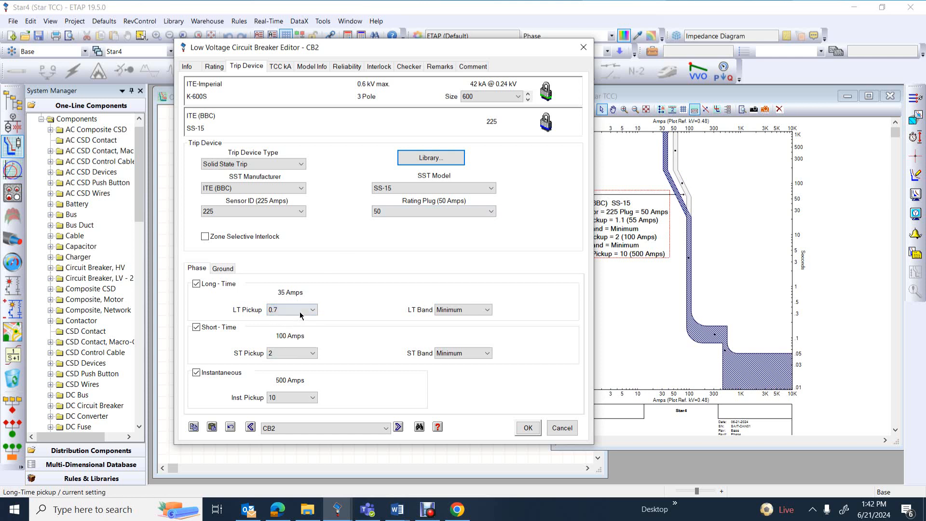
pyautogui.click(299, 312)
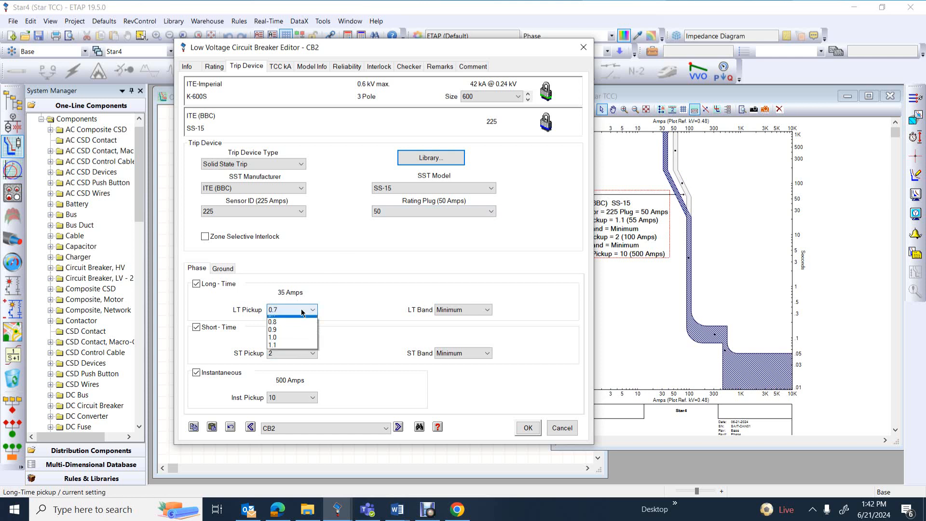
pyautogui.click(276, 351)
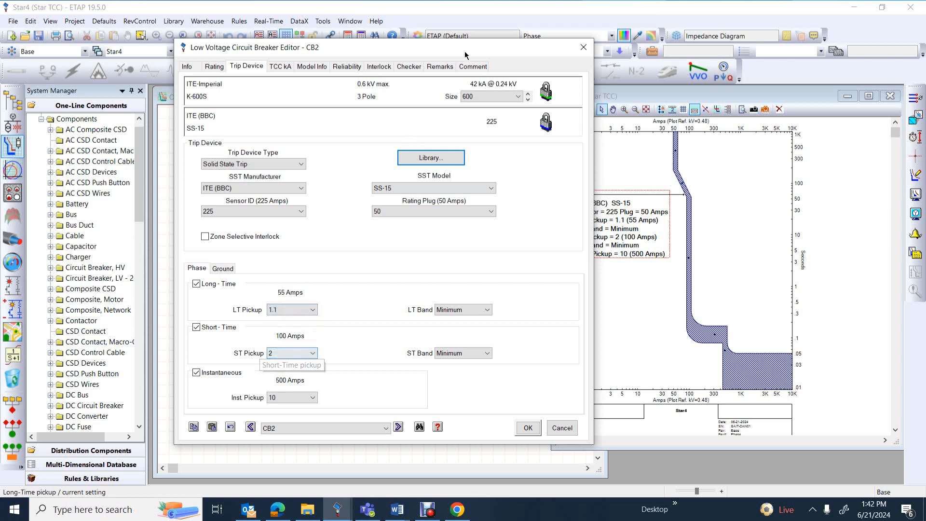
# Step: Compare CB2's curve at short-time pickups 3, 4, 6 and 8, with the whole plot in view, and settle on 4
pyautogui.moveTo(472, 47); pyautogui.dragTo(421, 46)
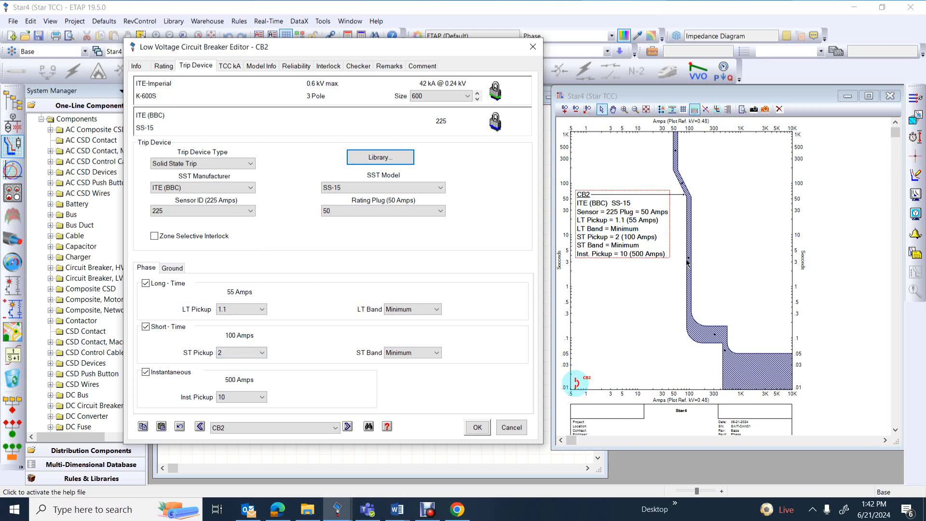
pyautogui.click(258, 352)
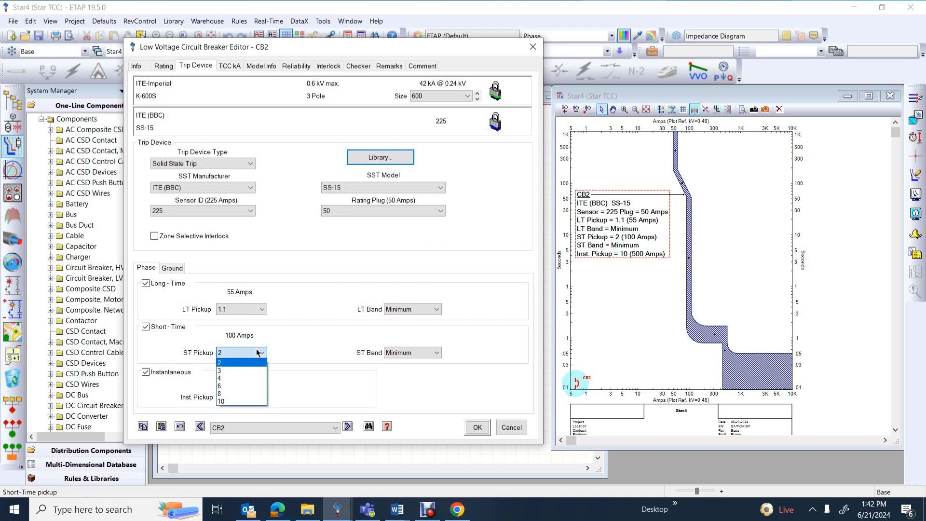
pyautogui.click(228, 371)
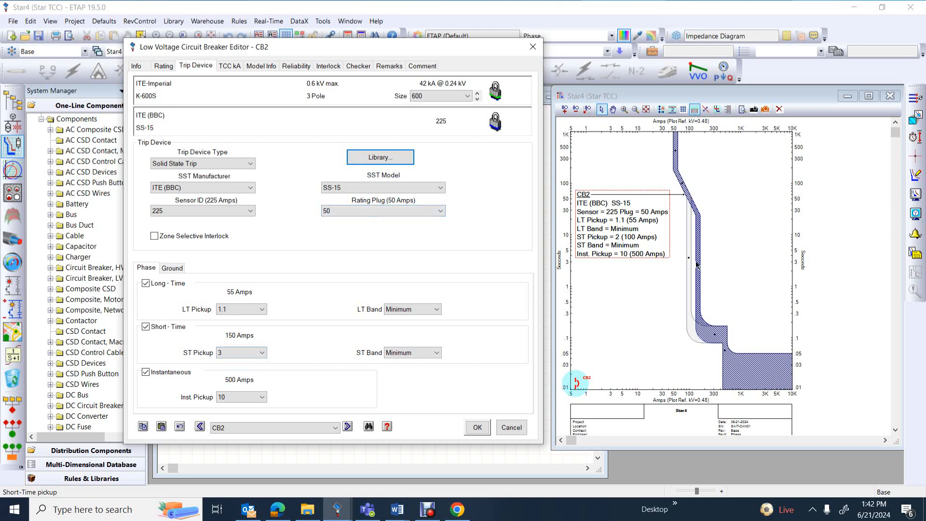
pyautogui.click(244, 352)
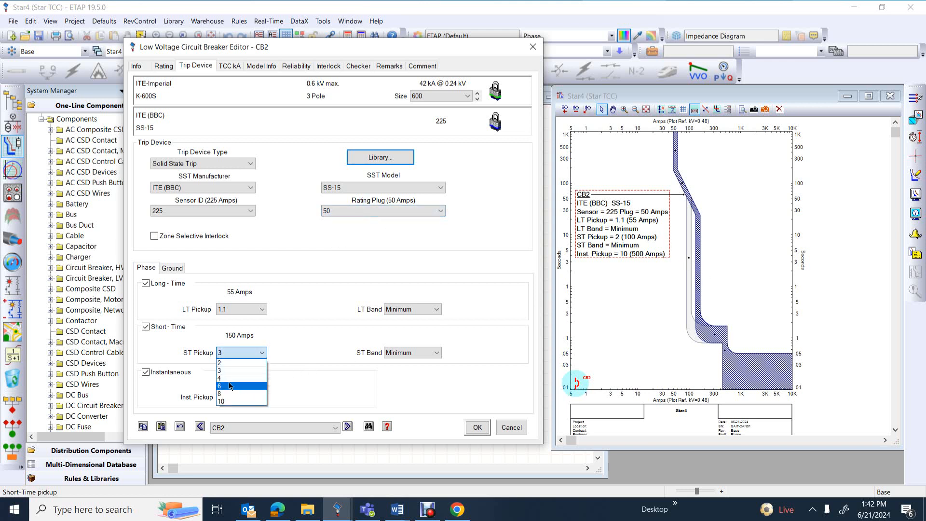
pyautogui.click(229, 379)
pyautogui.click(263, 352)
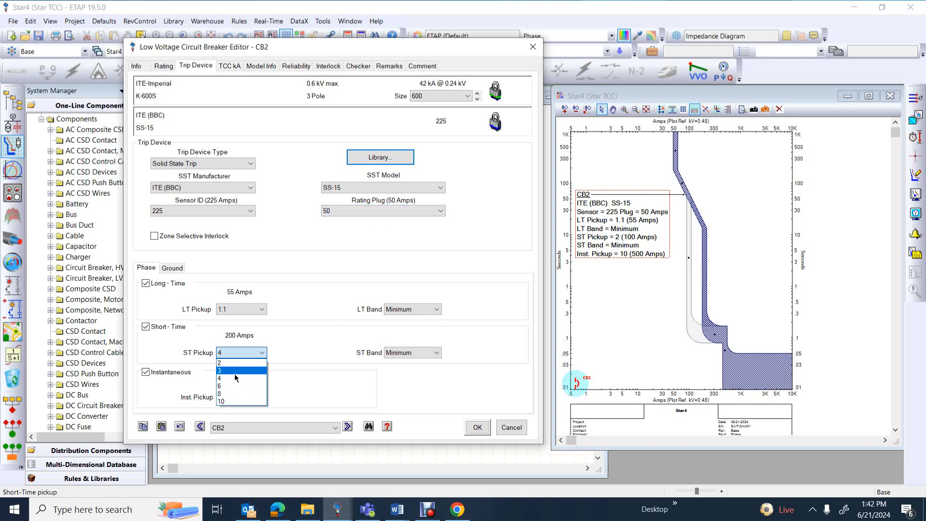
pyautogui.click(230, 386)
pyautogui.click(263, 354)
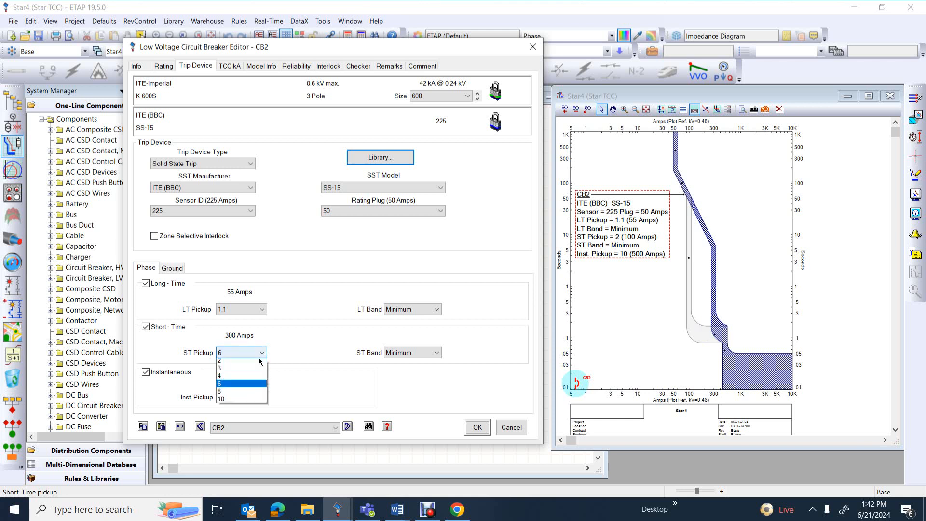
pyautogui.click(240, 394)
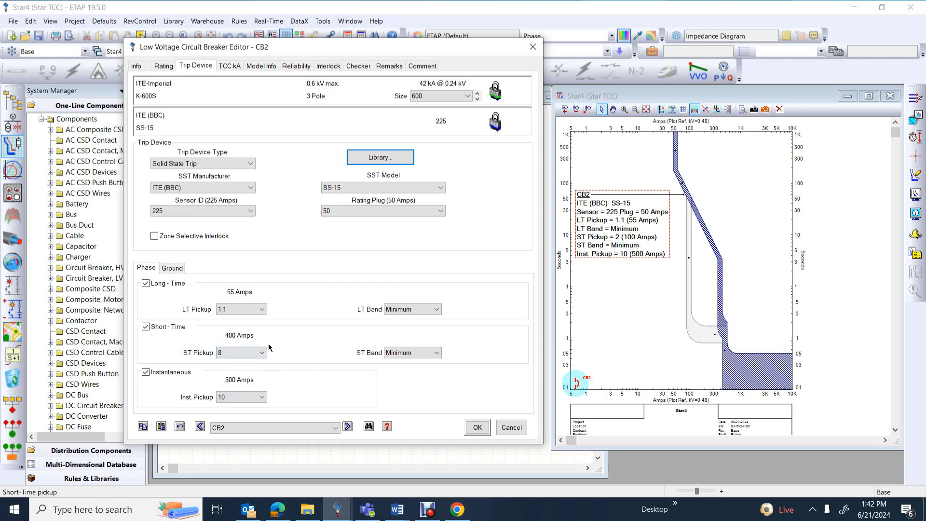
pyautogui.click(263, 352)
pyautogui.click(229, 379)
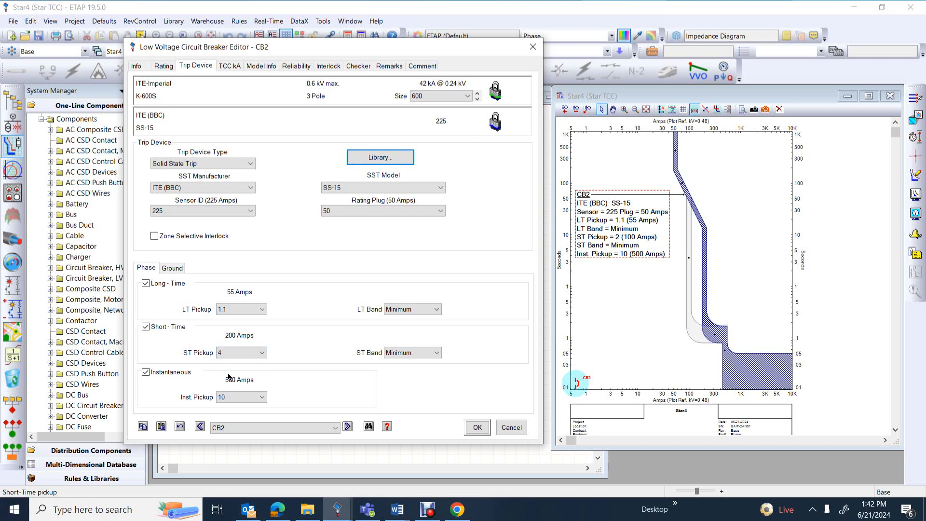
# Step: Compare CB2's curve at instantaneous pickups 12, 6 and 8, finishing at 10
pyautogui.click(261, 397)
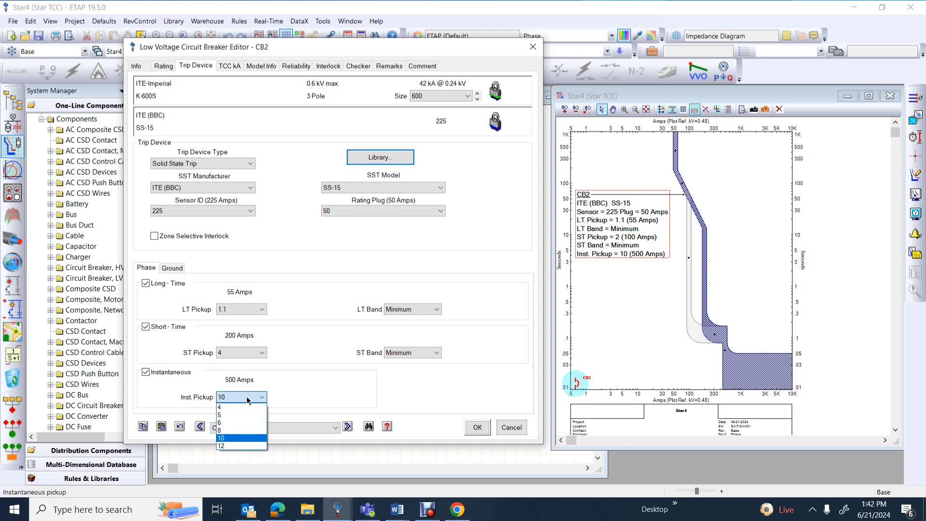
pyautogui.click(237, 446)
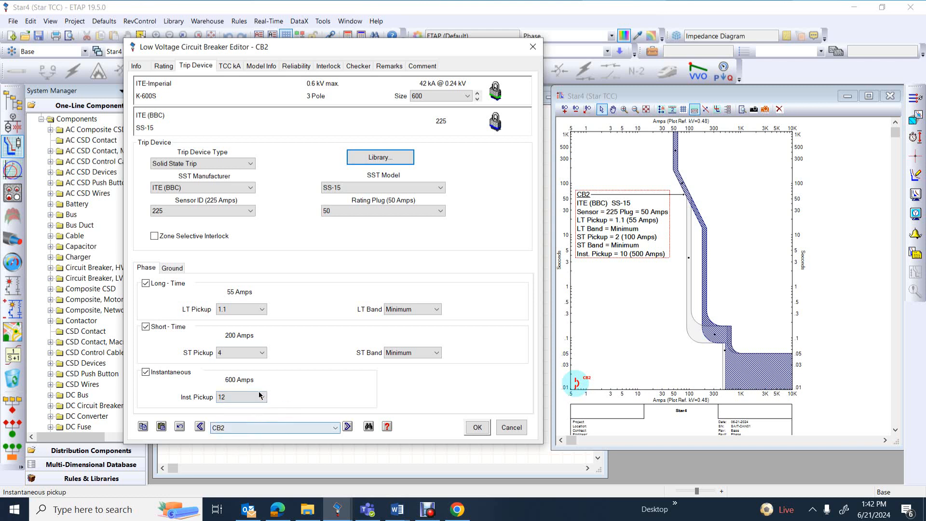
pyautogui.click(250, 400)
pyautogui.click(233, 422)
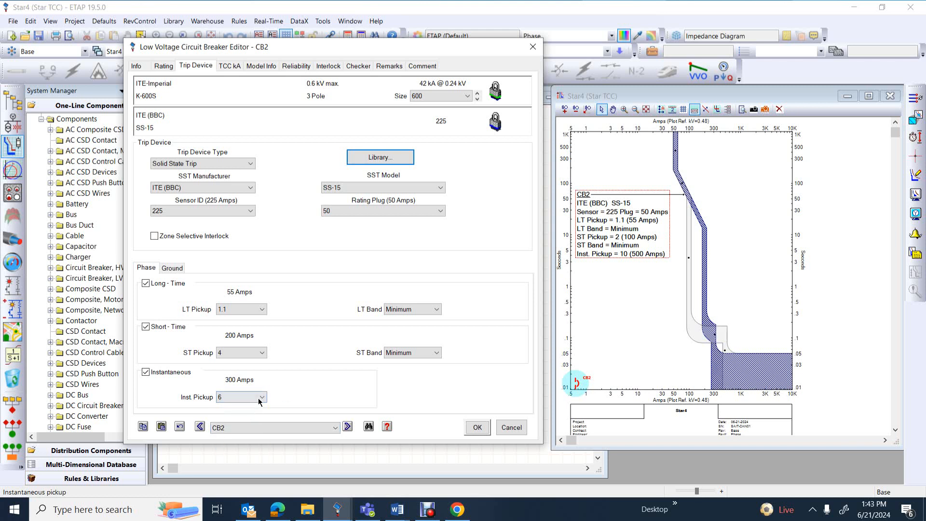
pyautogui.click(260, 400)
pyautogui.click(233, 430)
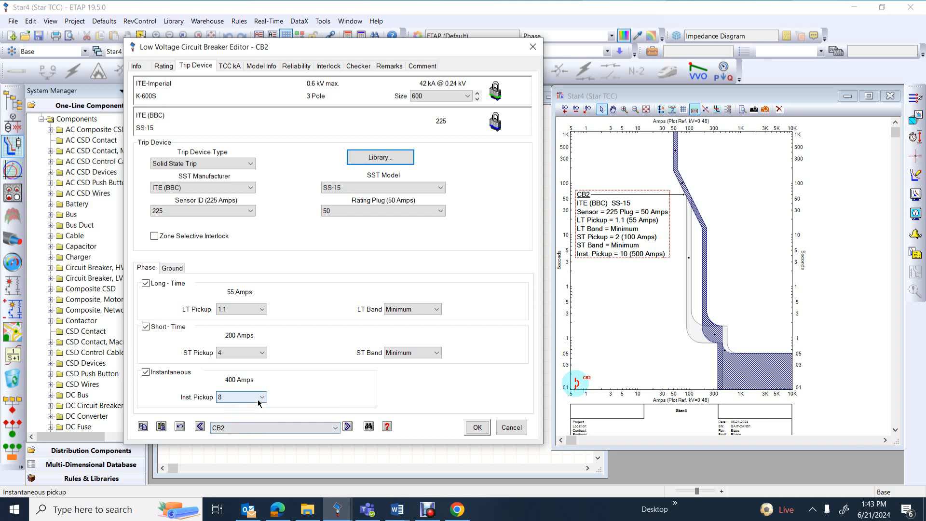
pyautogui.click(232, 397)
pyautogui.click(230, 439)
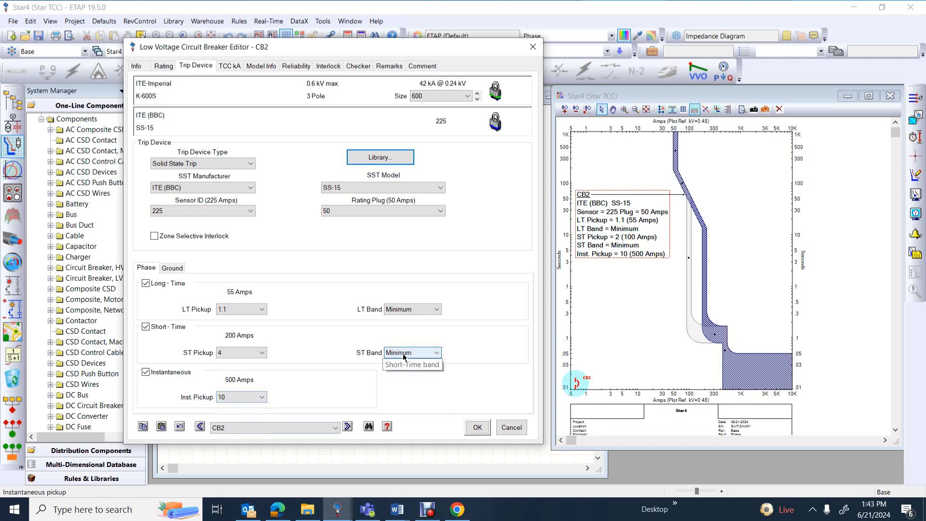
# Step: Compare CB2's curve with the short-time band at Intermediate and Maximum, finishing at Intermediate
pyautogui.click(430, 354)
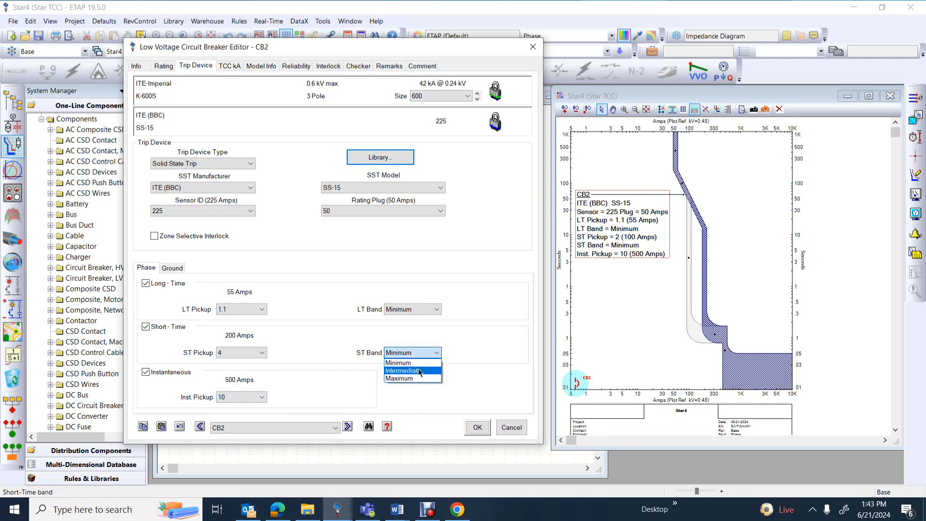
pyautogui.click(419, 370)
pyautogui.click(418, 352)
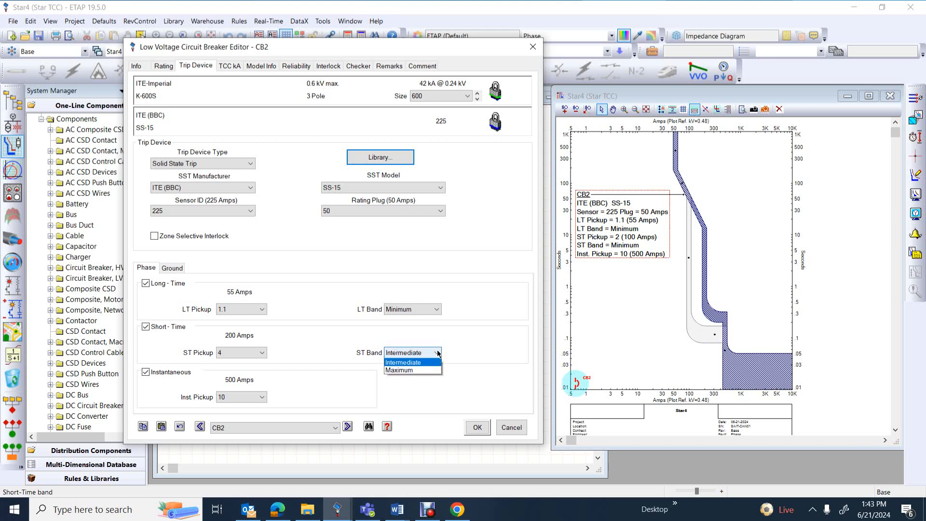
pyautogui.click(417, 381)
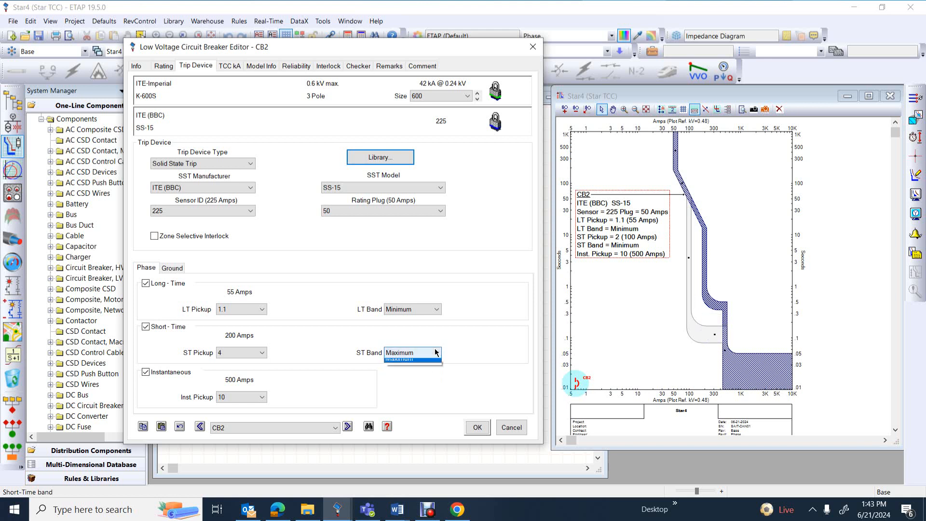
pyautogui.click(415, 353)
pyautogui.click(404, 370)
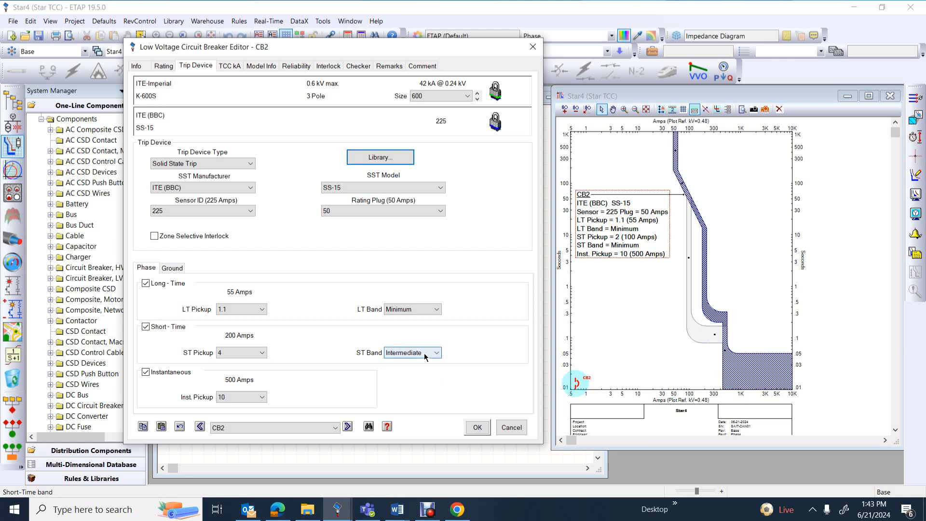
pyautogui.click(423, 356)
# Step: Set CB2's long-time band to Intermediate and accept the breaker settings
pyautogui.click(435, 306)
pyautogui.click(435, 309)
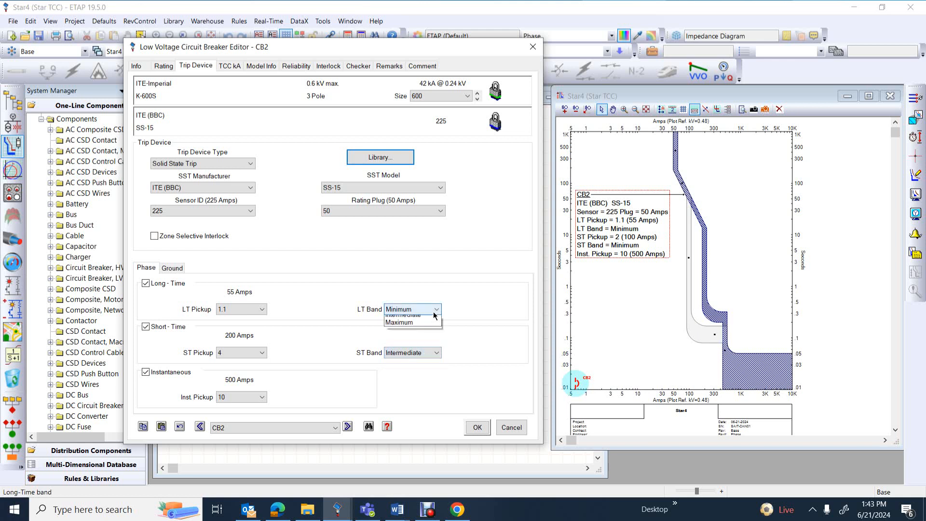
pyautogui.click(419, 324)
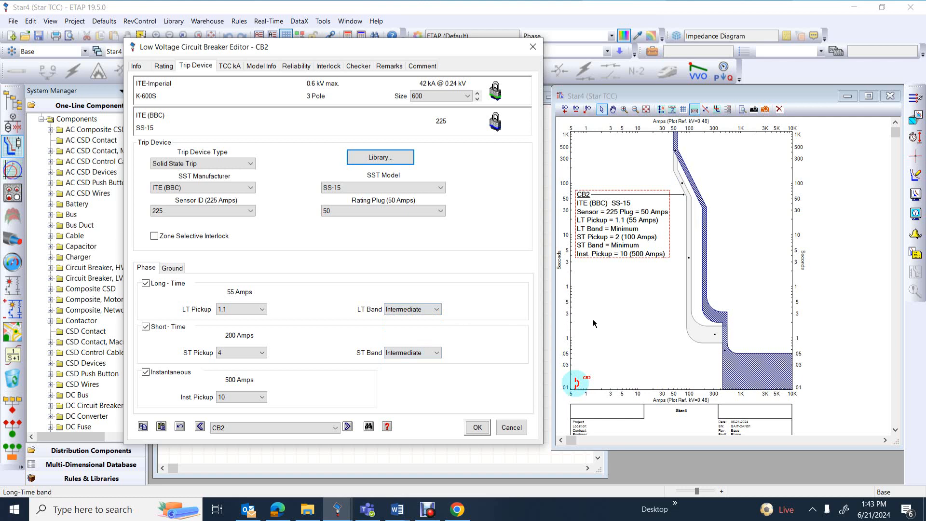
pyautogui.click(481, 429)
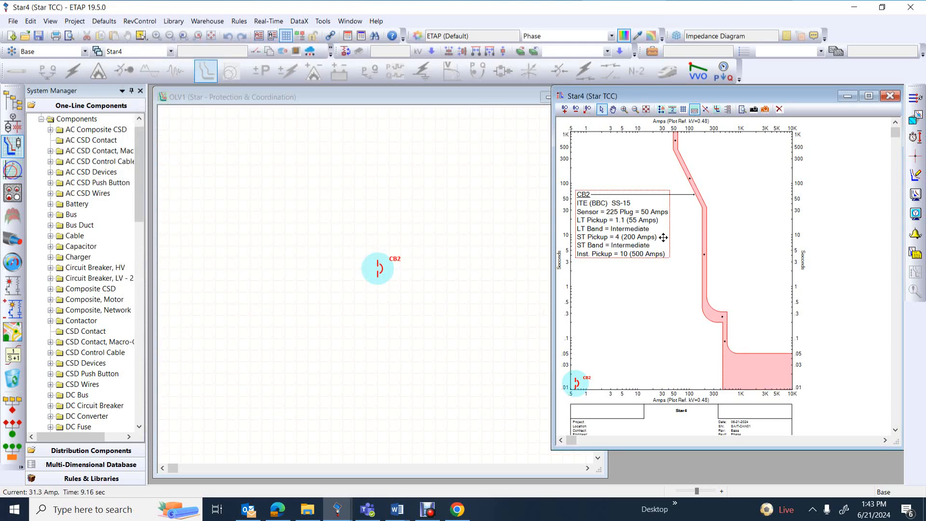
# Step: Place a tracking crosshair on the vertical short-time section of CB2's curve, at about 220 A and 5.34 s
pyautogui.moveTo(658, 254)
pyautogui.click(915, 155)
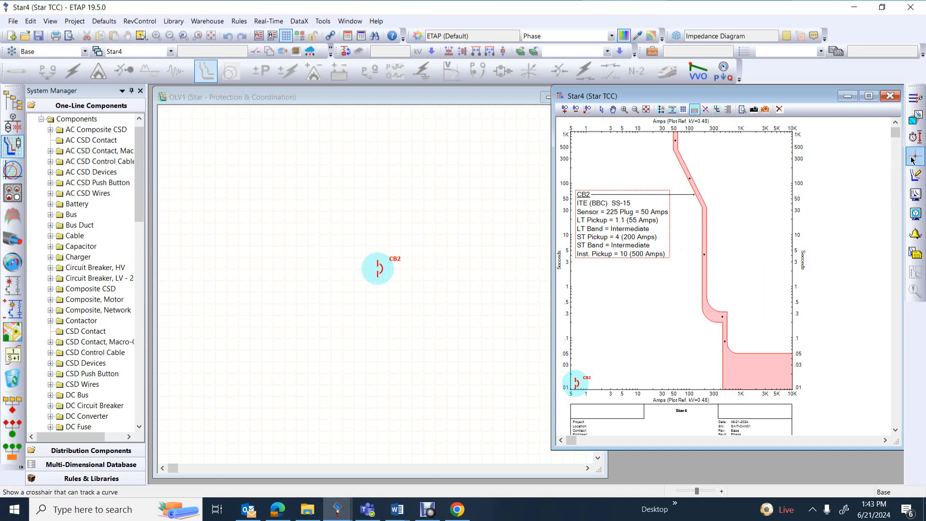
pyautogui.click(705, 248)
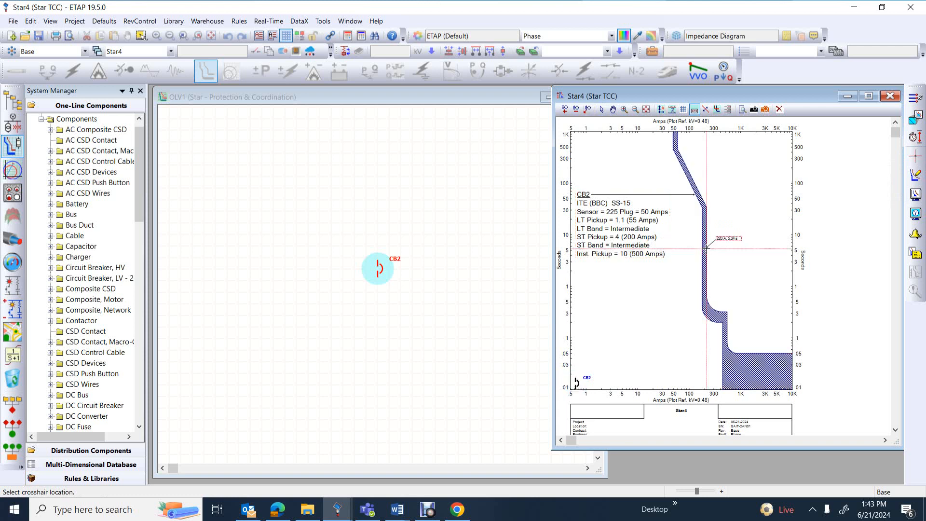
# Step: Set the crosshair label's font to size 14 in its plot options and accept the change
pyautogui.rightClick(728, 239)
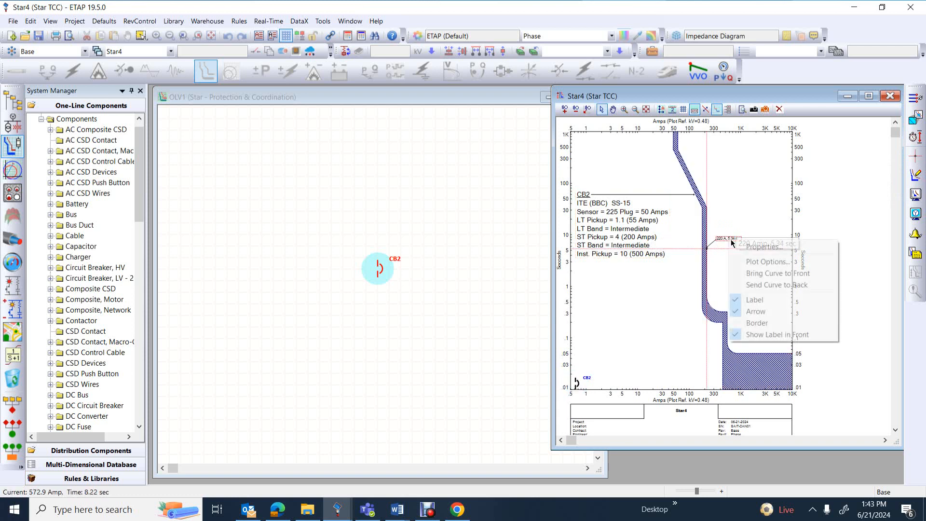
pyautogui.click(756, 264)
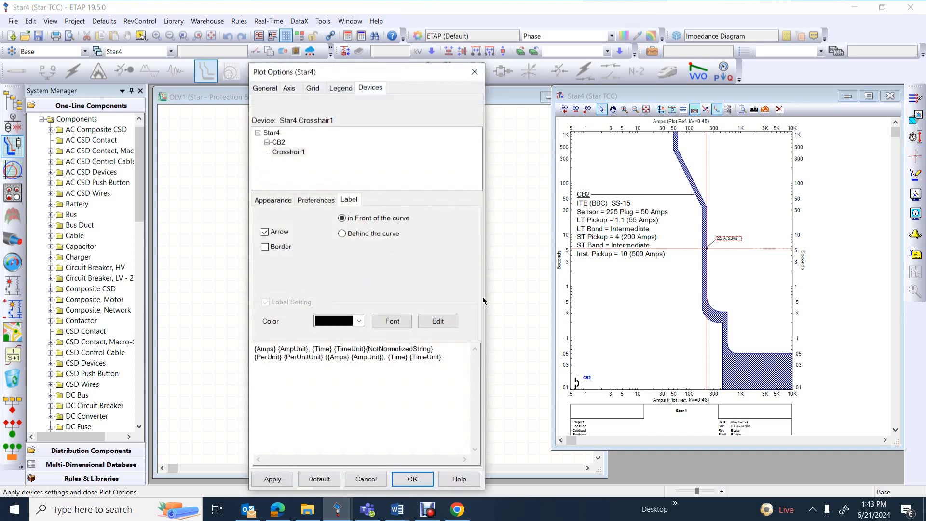
pyautogui.click(392, 321)
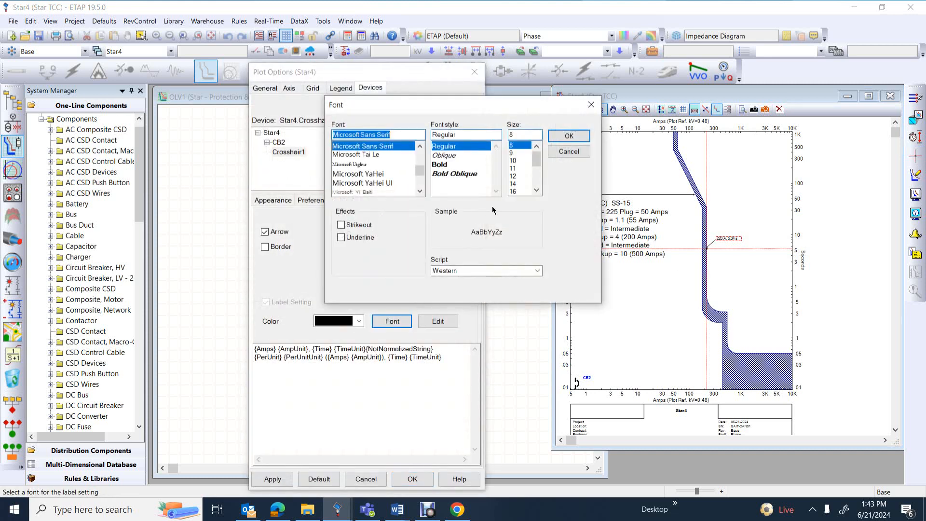
pyautogui.click(513, 183)
pyautogui.click(570, 136)
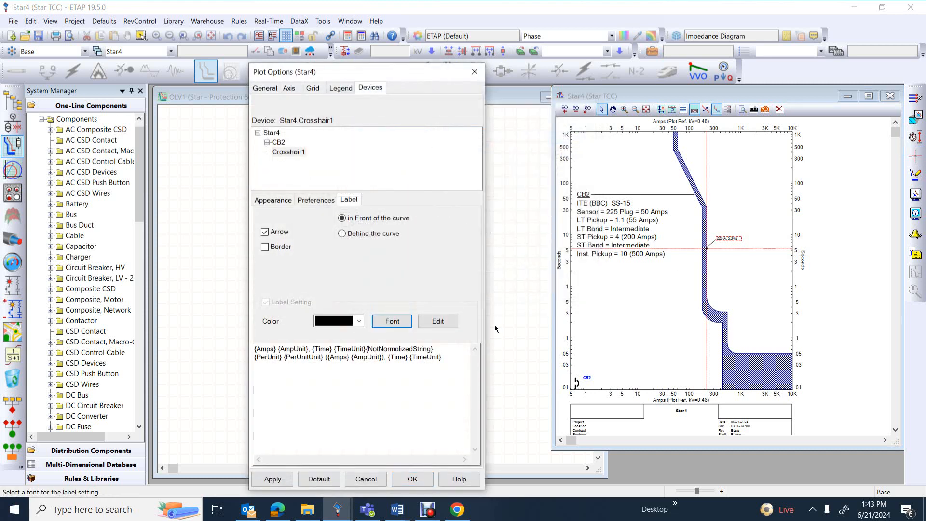
pyautogui.click(273, 479)
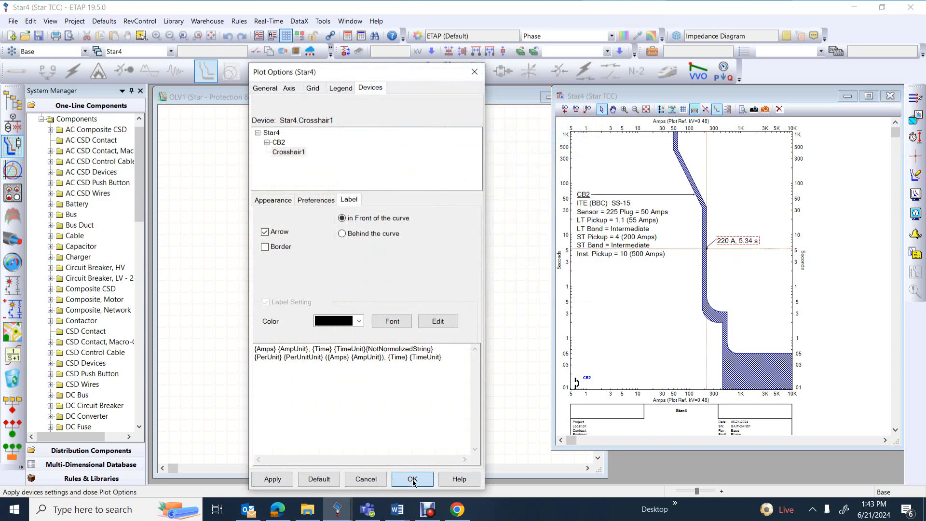
pyautogui.click(413, 479)
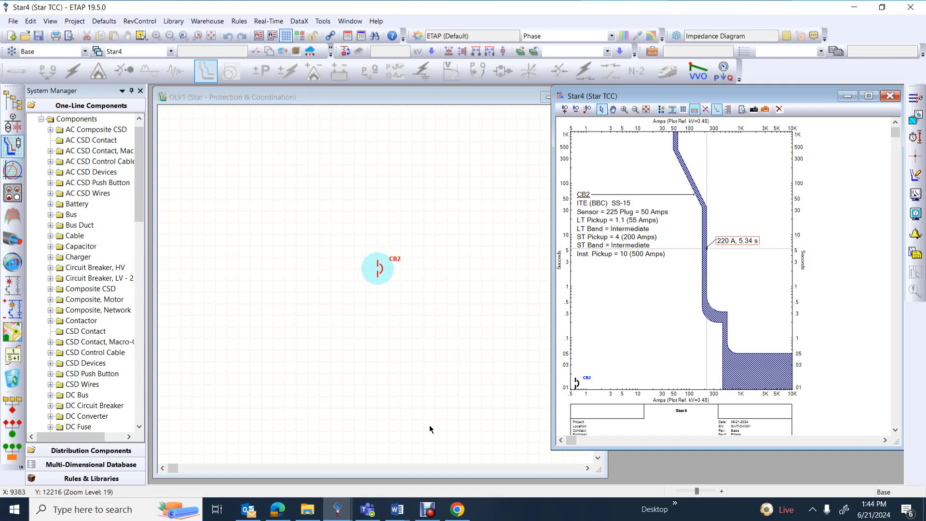
# Step: Select the crosshair on CB2's curve by its horizontal line
pyautogui.click(705, 250)
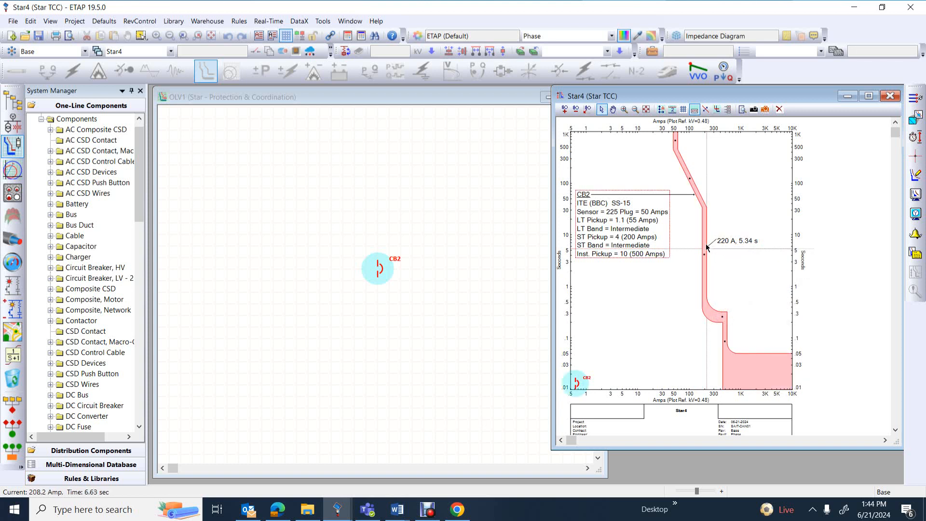
pyautogui.click(676, 256)
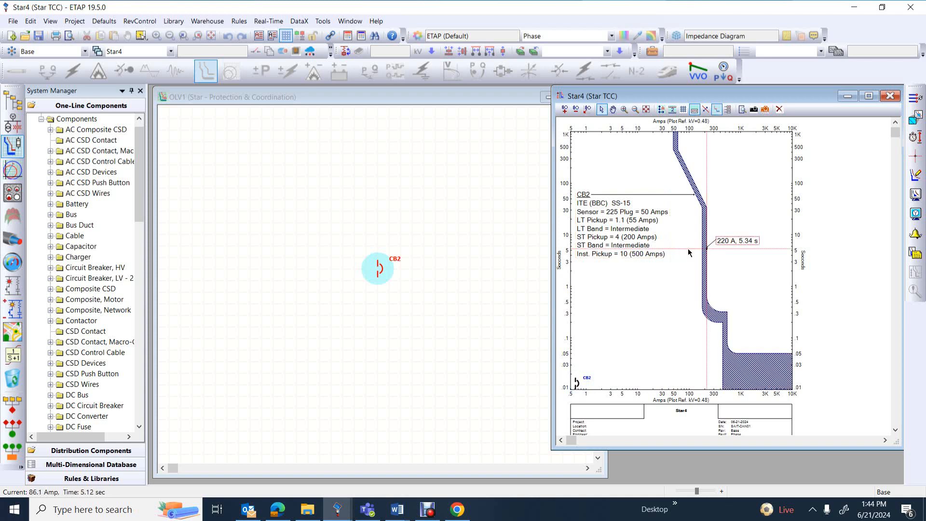